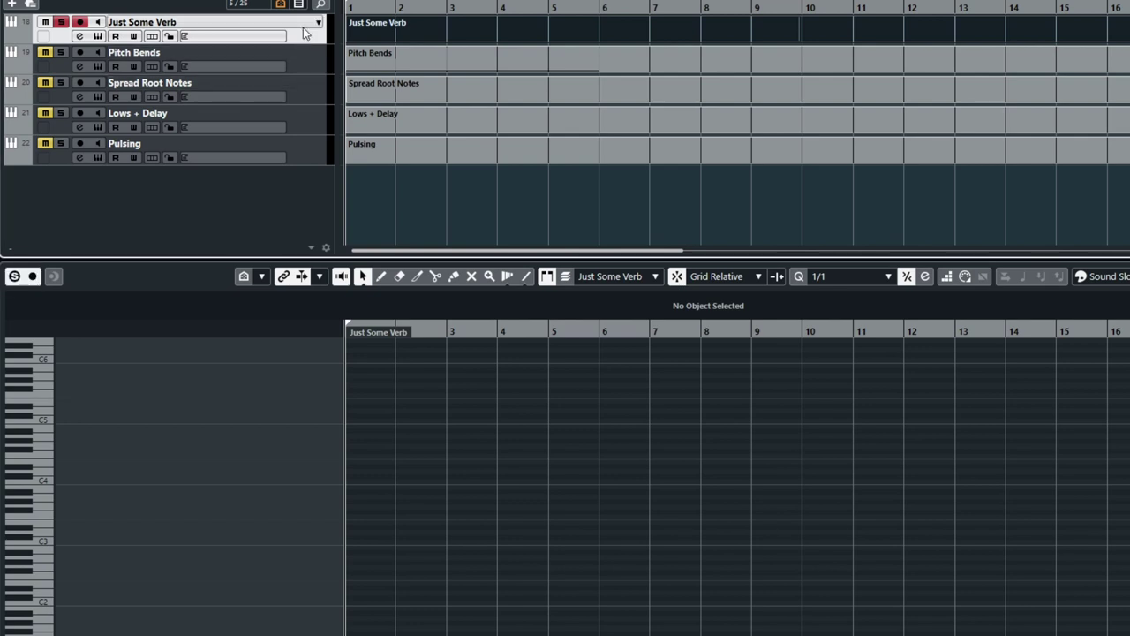
Step: Step down through the Pitch Bends, Spread Root Notes, Lows + Delay and Pulsing tracks
{"action": "key", "text": "Down"}
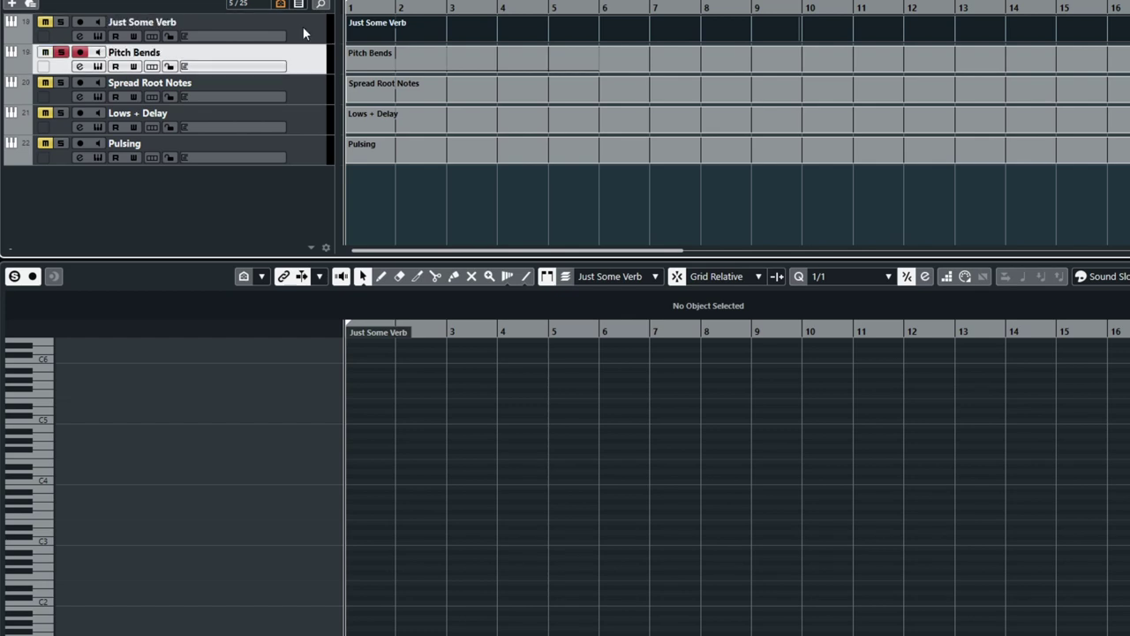
{"action": "key", "text": "Down"}
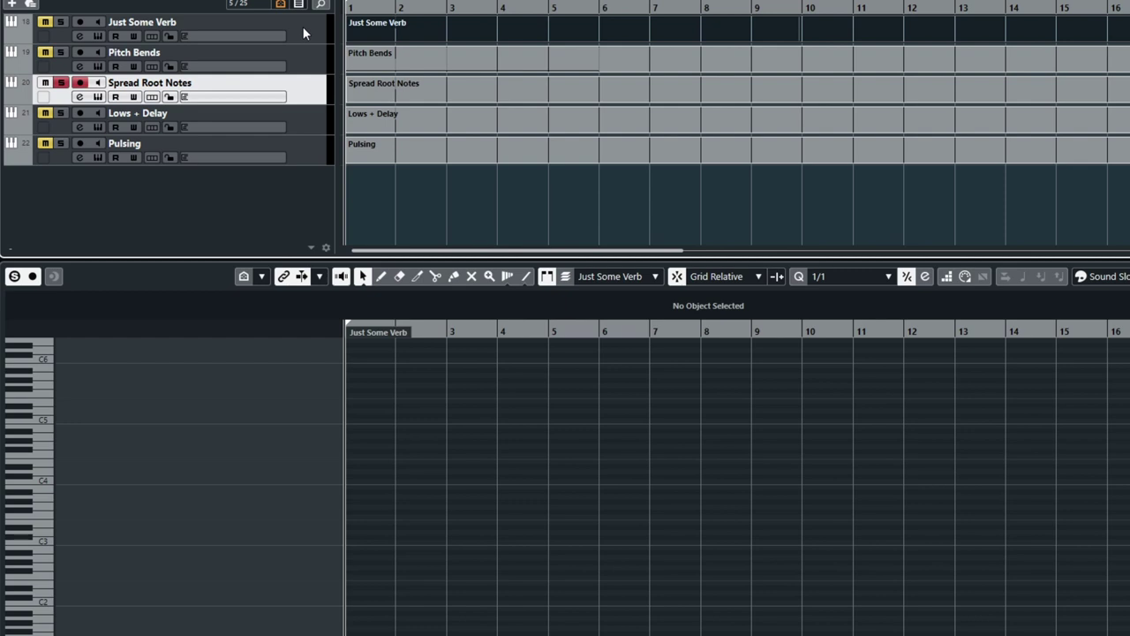
{"action": "key", "text": "Down"}
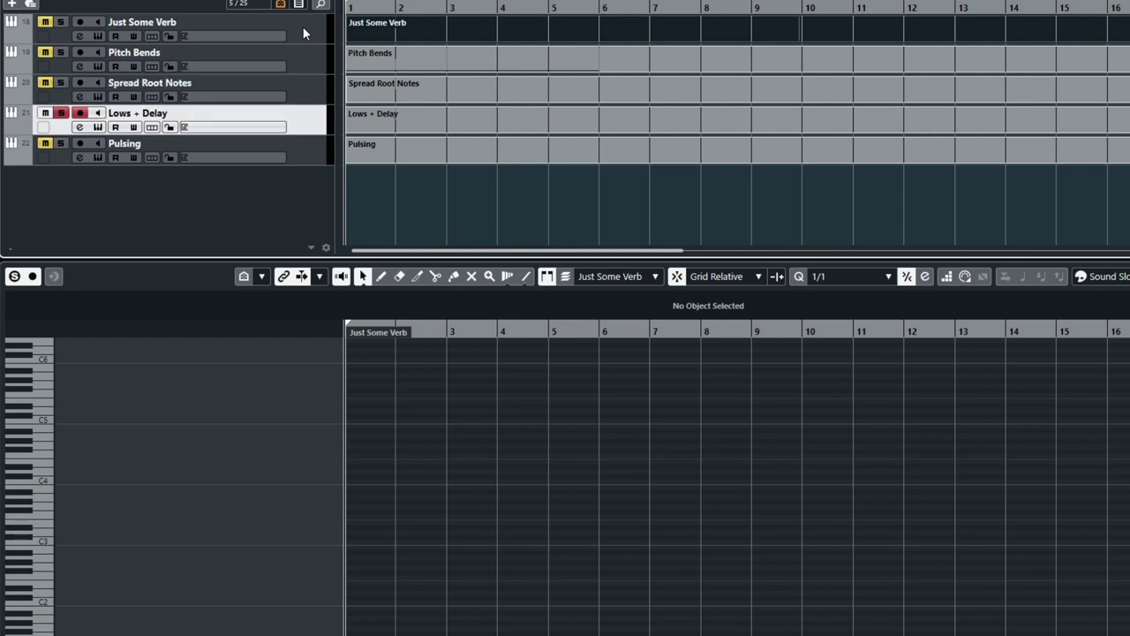
{"action": "key", "text": "Down"}
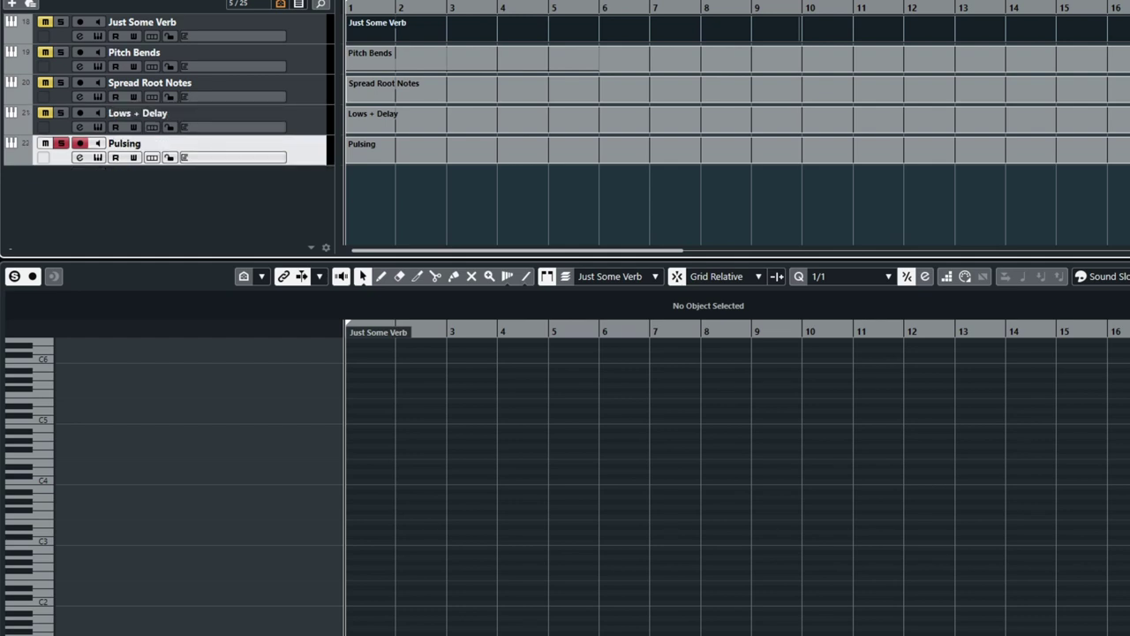
Step: Return to Just Some Verb and open its Eventide Blackhole reverb insert editor
{"action": "key", "text": "Up"}
{"action": "key", "text": "Up"}
{"action": "key", "text": "Up"}
{"action": "key", "text": "Up"}
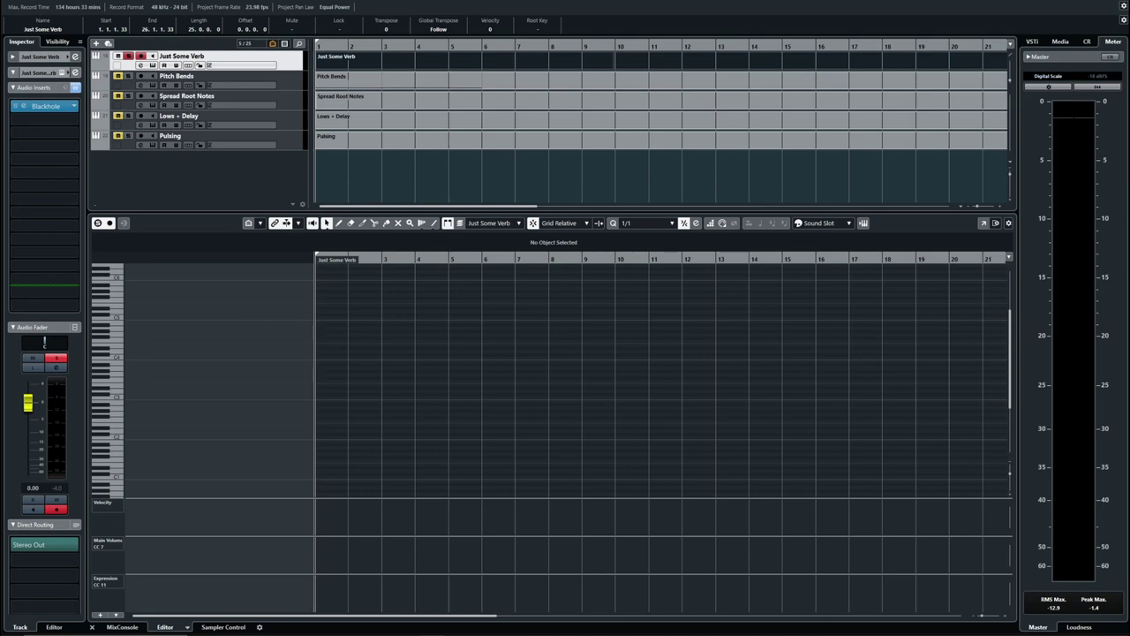
{"action": "left_click", "coordinate": [444, 177]}
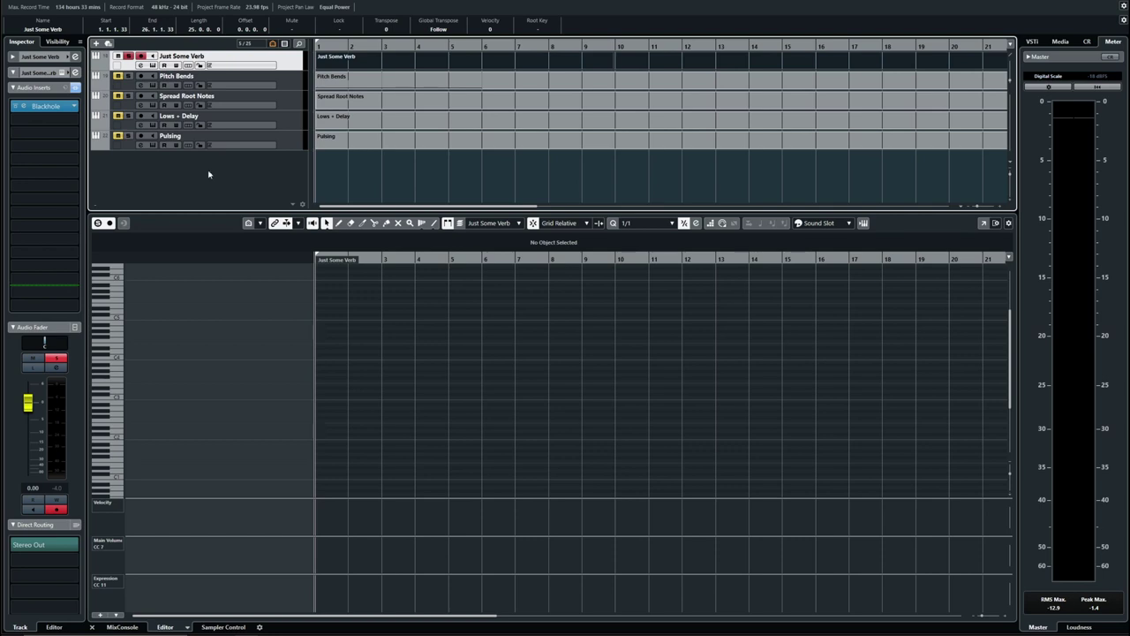
{"action": "left_click", "coordinate": [33, 107]}
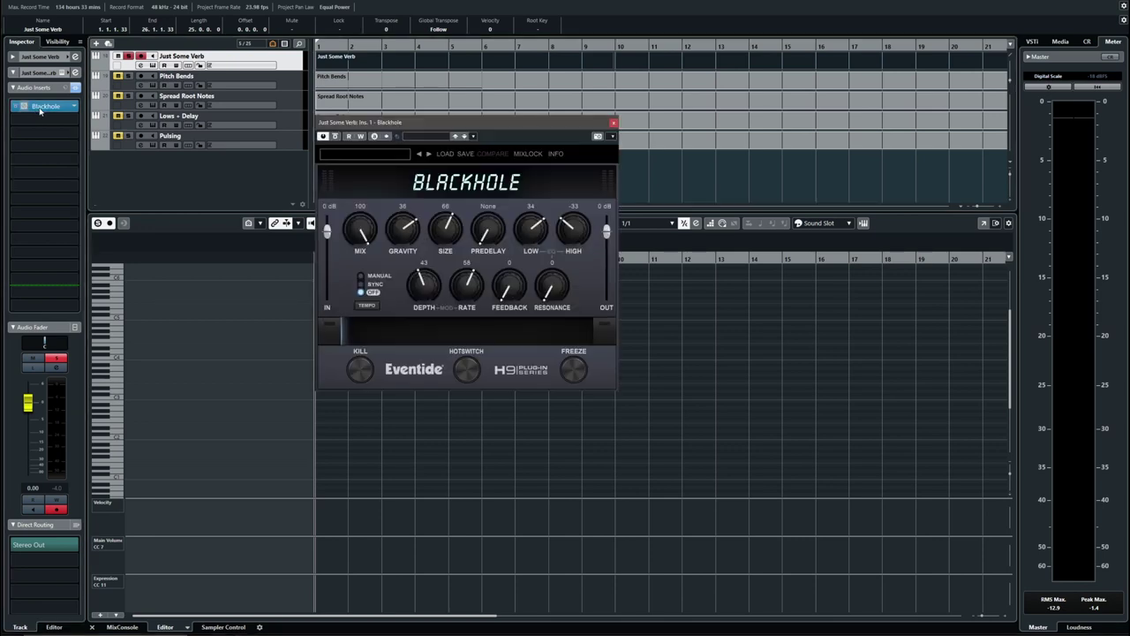
Step: Close the Blackhole window and record a cello phrase with volume and expression on Just Some Verb
{"action": "left_click", "coordinate": [613, 123]}
{"action": "key", "text": "KP_Multiply"}
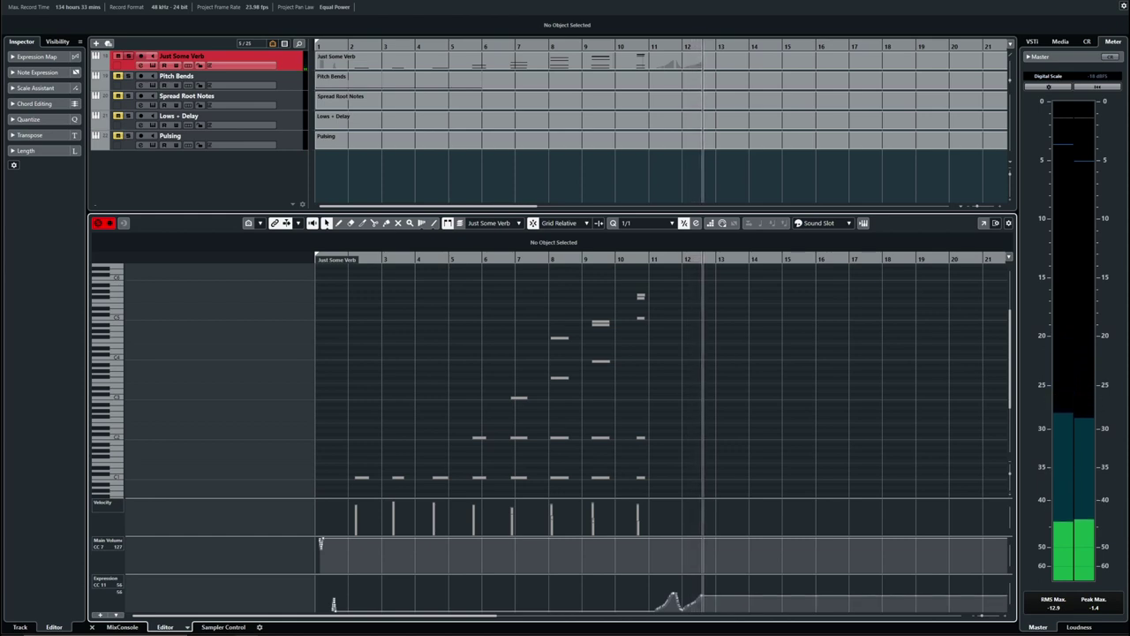
Step: Stop the recording on the Just Some Verb track
{"action": "key", "text": "space"}
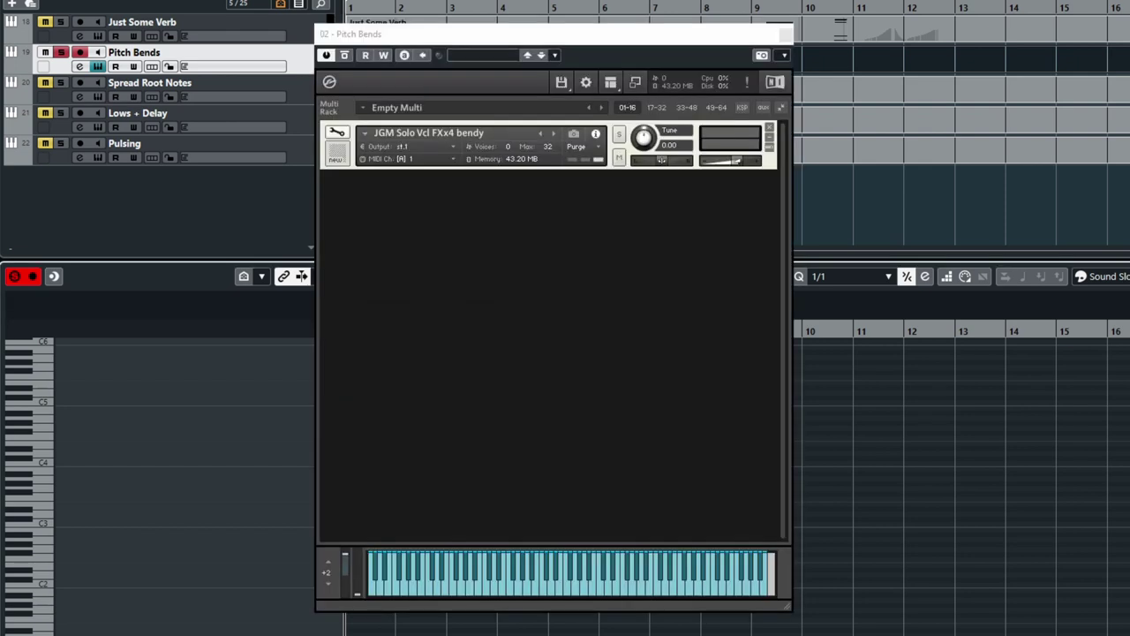
Step: Put the cello patch in edit mode and show the Mapping Editor with its zone list
{"action": "left_click", "coordinate": [336, 135]}
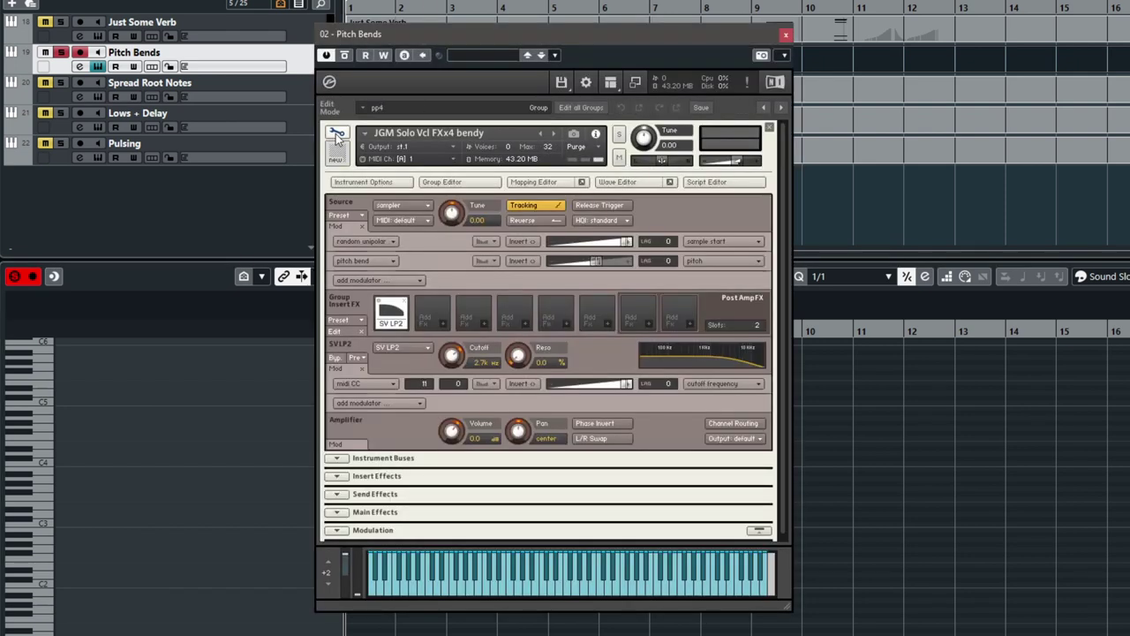
{"action": "left_click", "coordinate": [528, 182]}
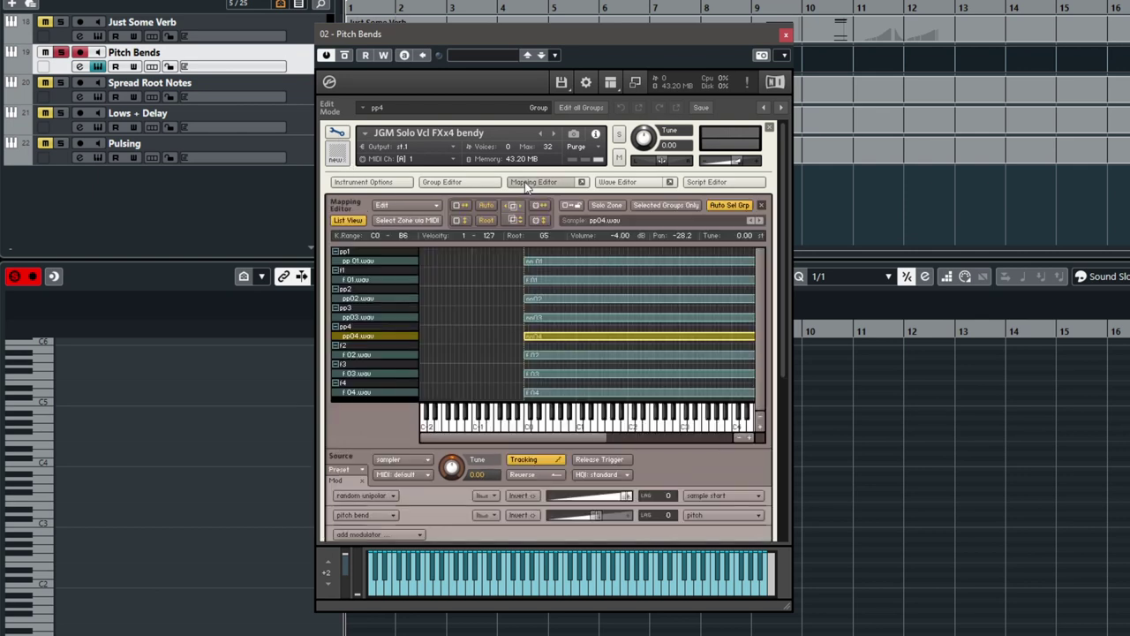
{"action": "left_click", "coordinate": [351, 221]}
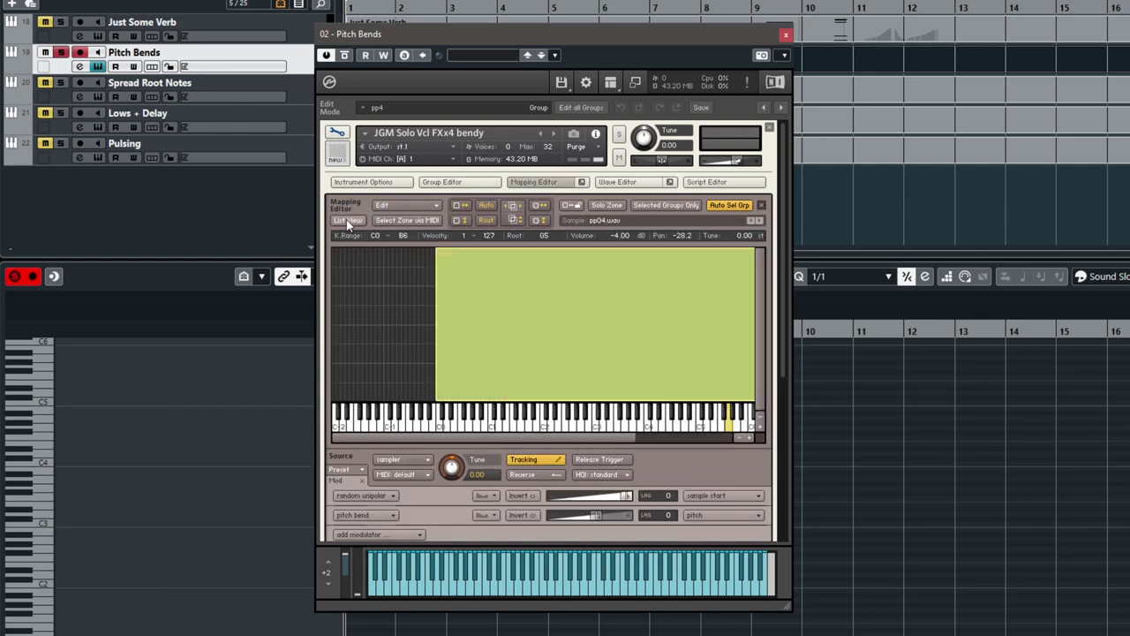
{"action": "left_click", "coordinate": [348, 221]}
{"action": "left_click_drag", "start_coordinate": [504, 441], "coordinate": [570, 439]}
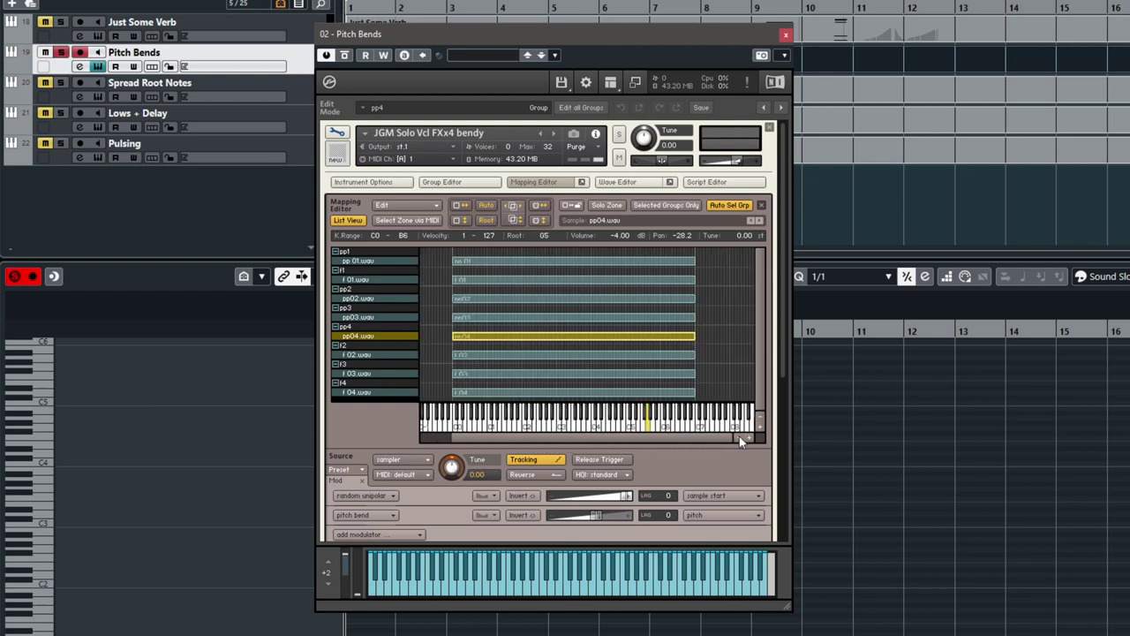
Step: Step through zones pp01–pp04 and f01–f03, checking pp02's pitch-bend amount
{"action": "left_click", "coordinate": [595, 261]}
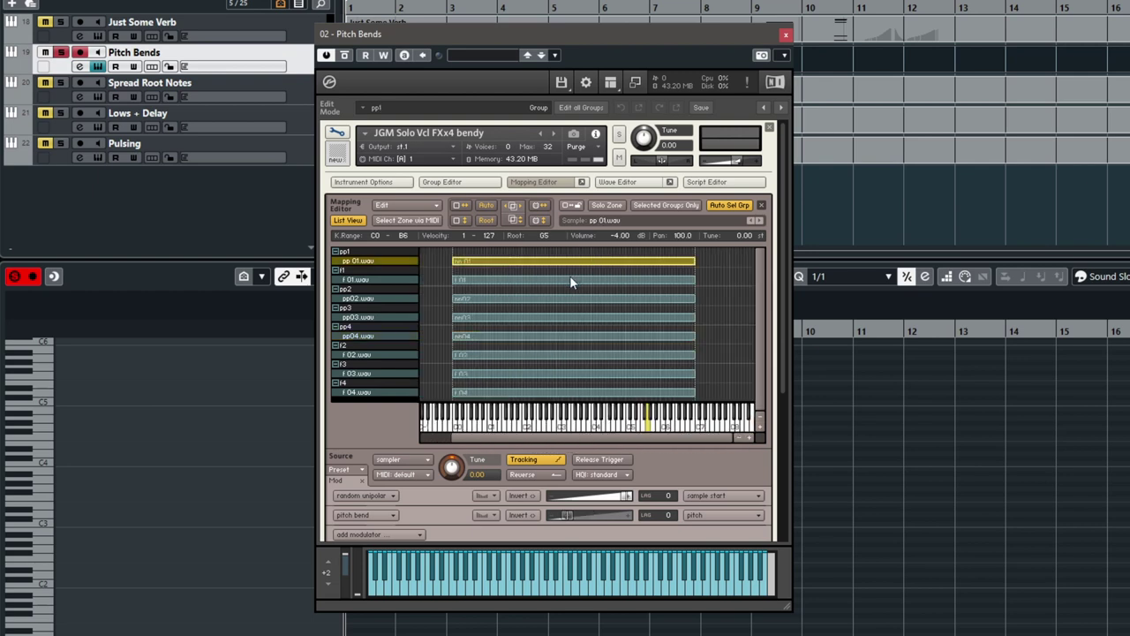
{"action": "left_click", "coordinate": [567, 279]}
{"action": "left_click", "coordinate": [559, 298]}
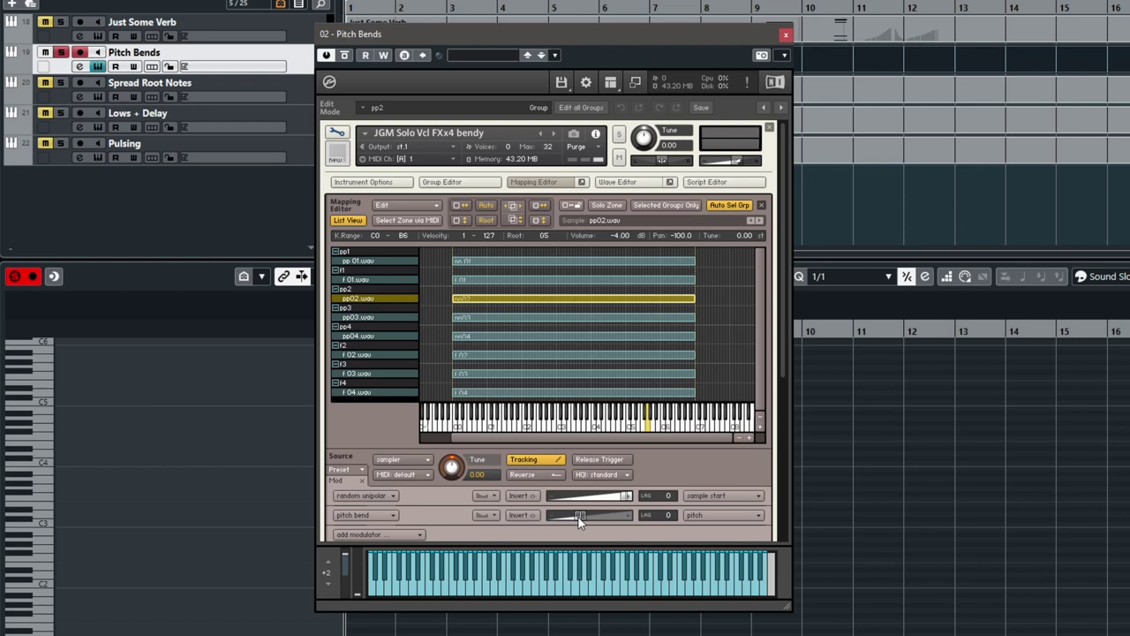
{"action": "left_click_drag", "start_coordinate": [580, 520], "coordinate": [580, 521]}
{"action": "left_click", "coordinate": [570, 318]}
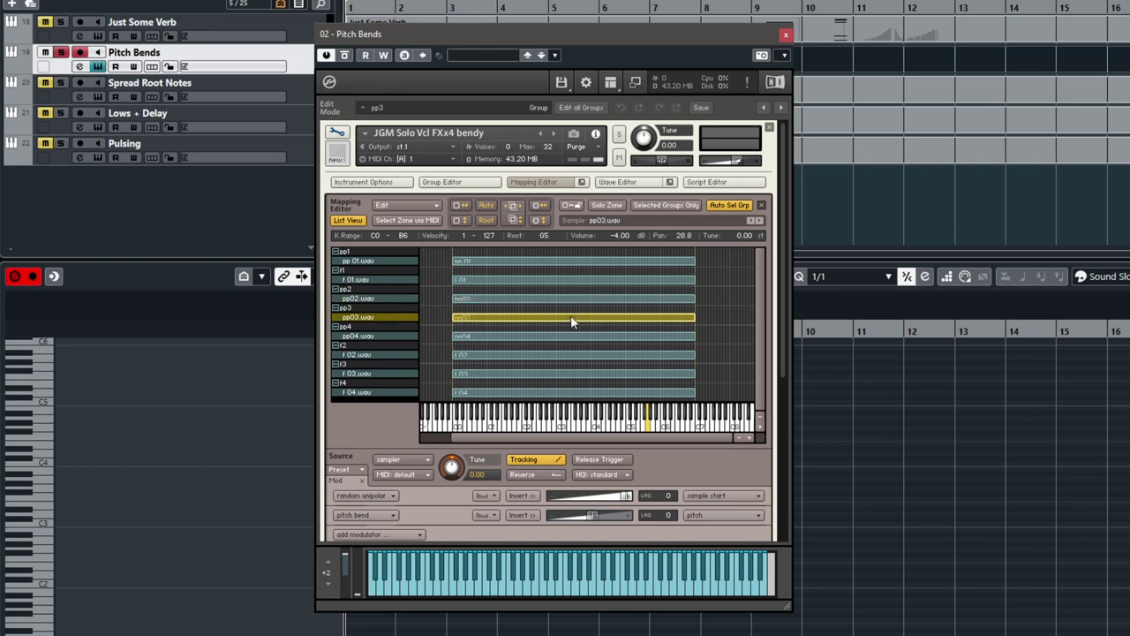
{"action": "left_click", "coordinate": [574, 337]}
{"action": "left_click", "coordinate": [570, 355]}
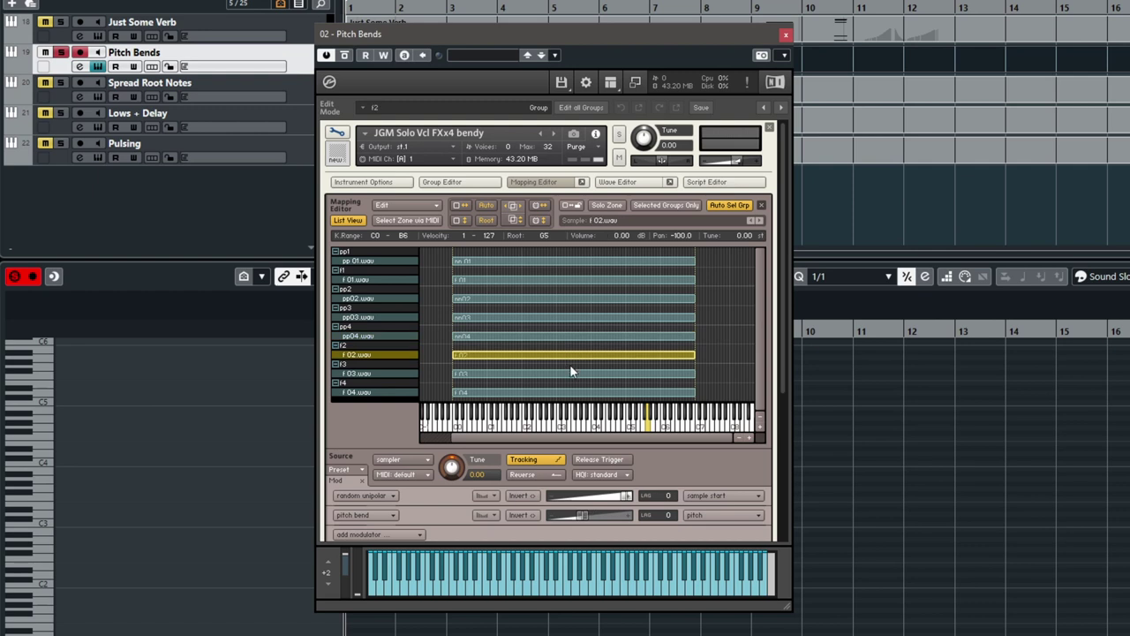
{"action": "left_click", "coordinate": [569, 372]}
{"action": "left_click", "coordinate": [566, 304]}
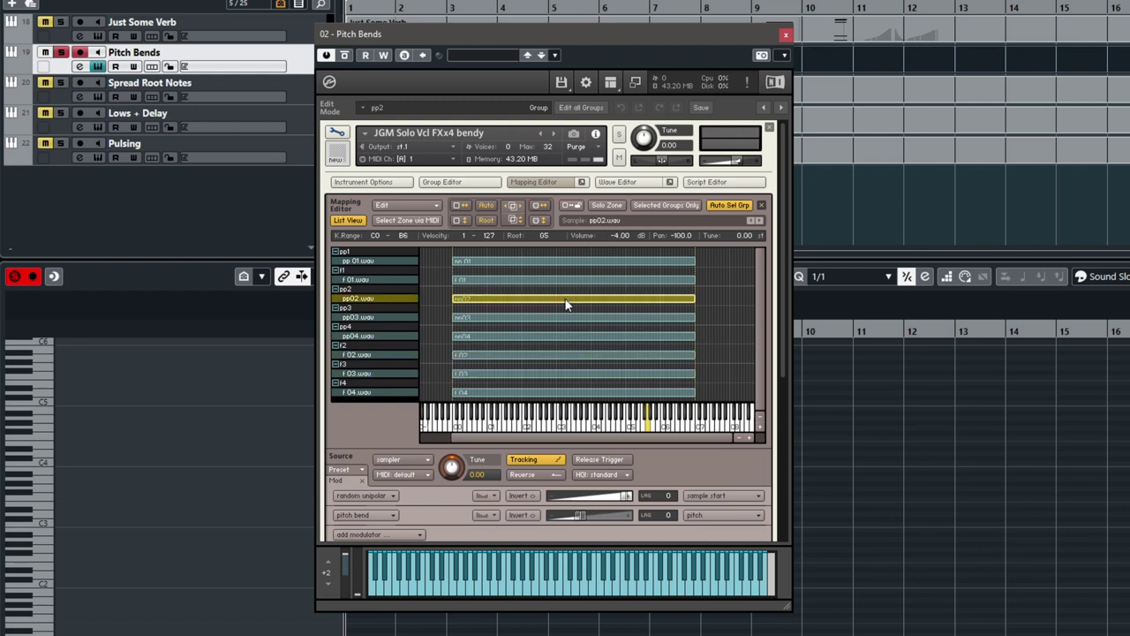
{"action": "left_click", "coordinate": [564, 280]}
{"action": "left_click", "coordinate": [566, 262]}
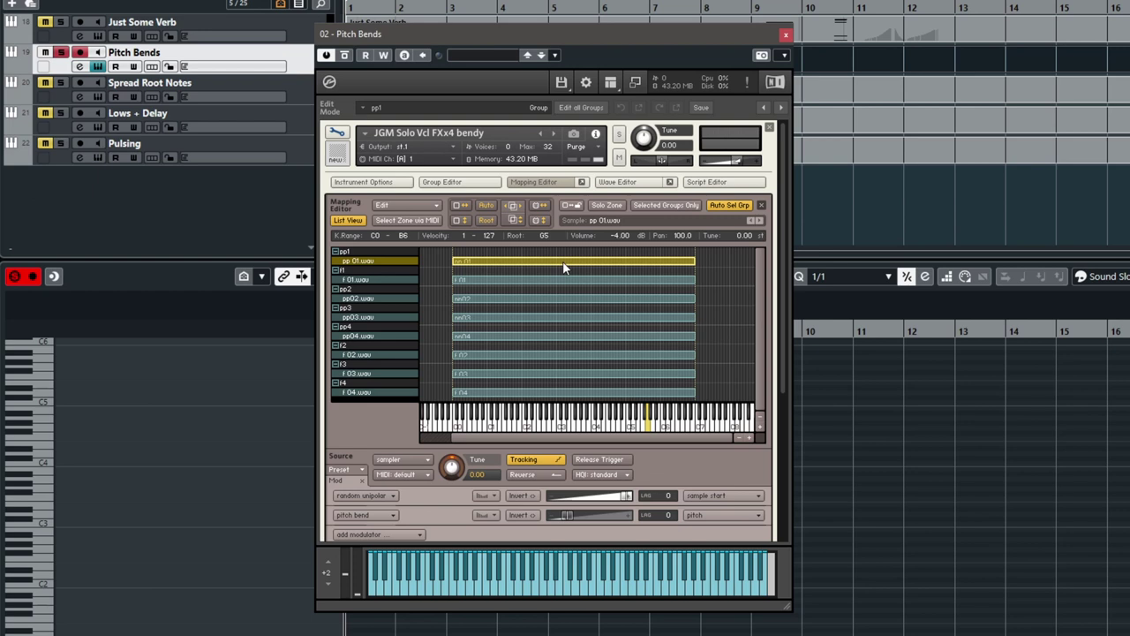
Step: Audition pp04's pitch bend at maximum, then settle its bend amount at 3.5 st
{"action": "left_click", "coordinate": [558, 339]}
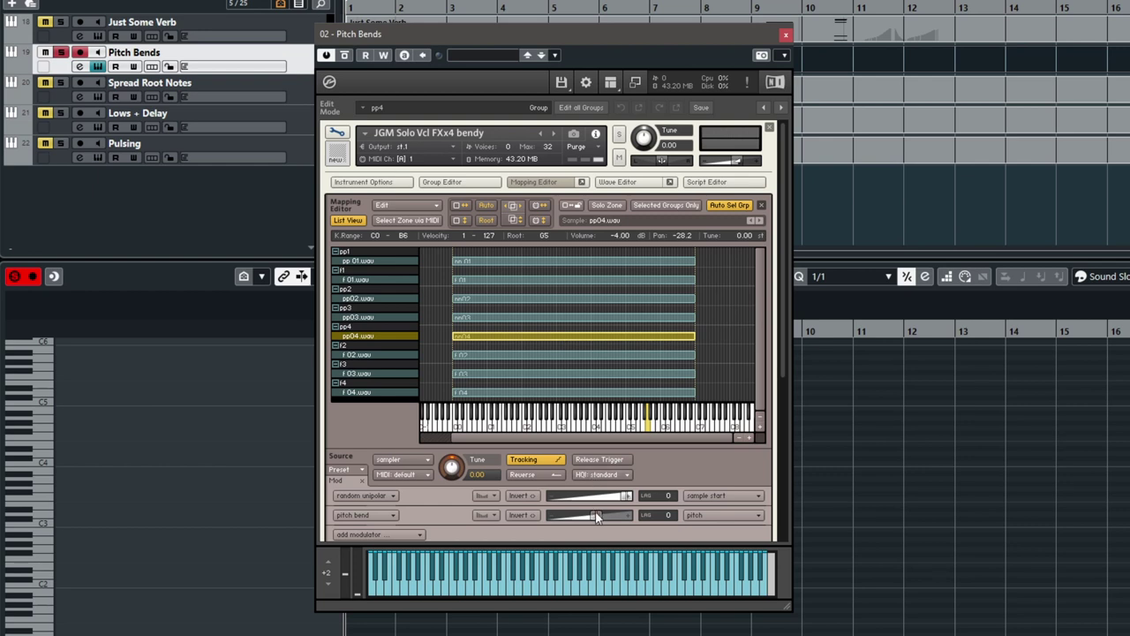
{"action": "left_click_drag", "start_coordinate": [596, 516], "coordinate": [642, 521]}
{"action": "left_click", "coordinate": [49, 401]}
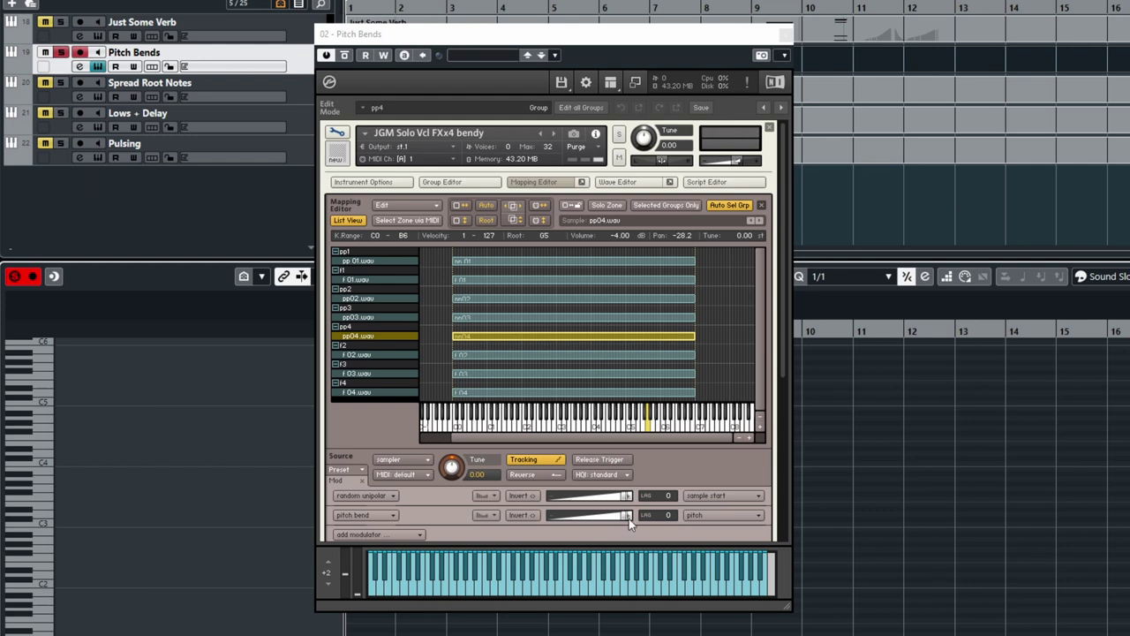
{"action": "left_click_drag", "start_coordinate": [628, 519], "coordinate": [588, 527]}
Step: Nudge pp01's pitch-bend amount and invert the pitch bend on zone pp03
{"action": "left_click", "coordinate": [507, 262]}
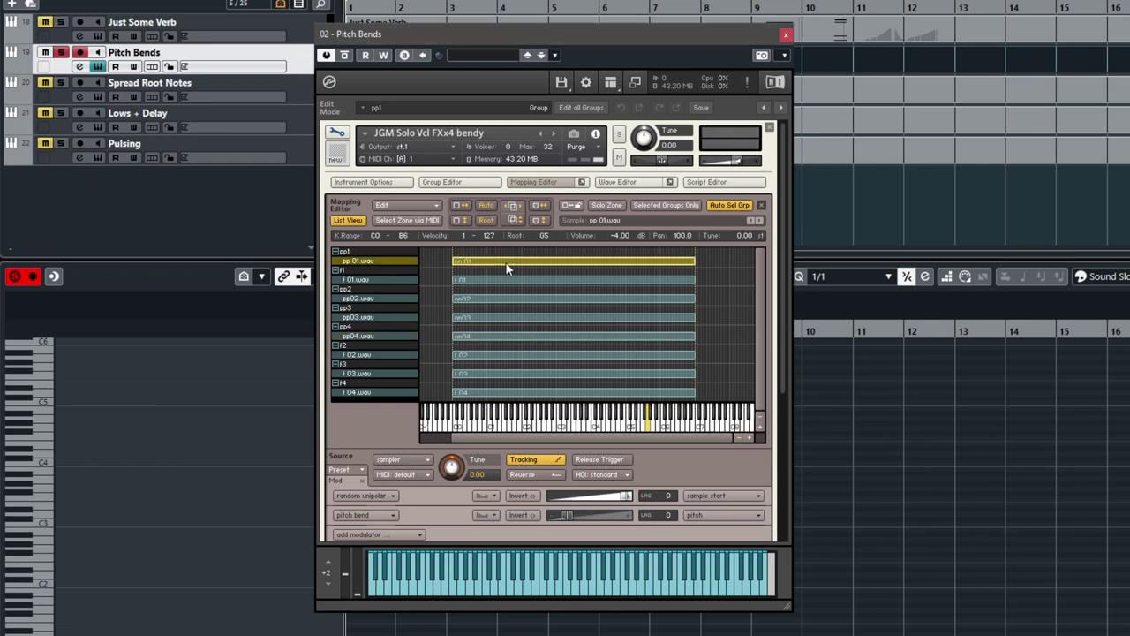
{"action": "left_click", "coordinate": [499, 301]}
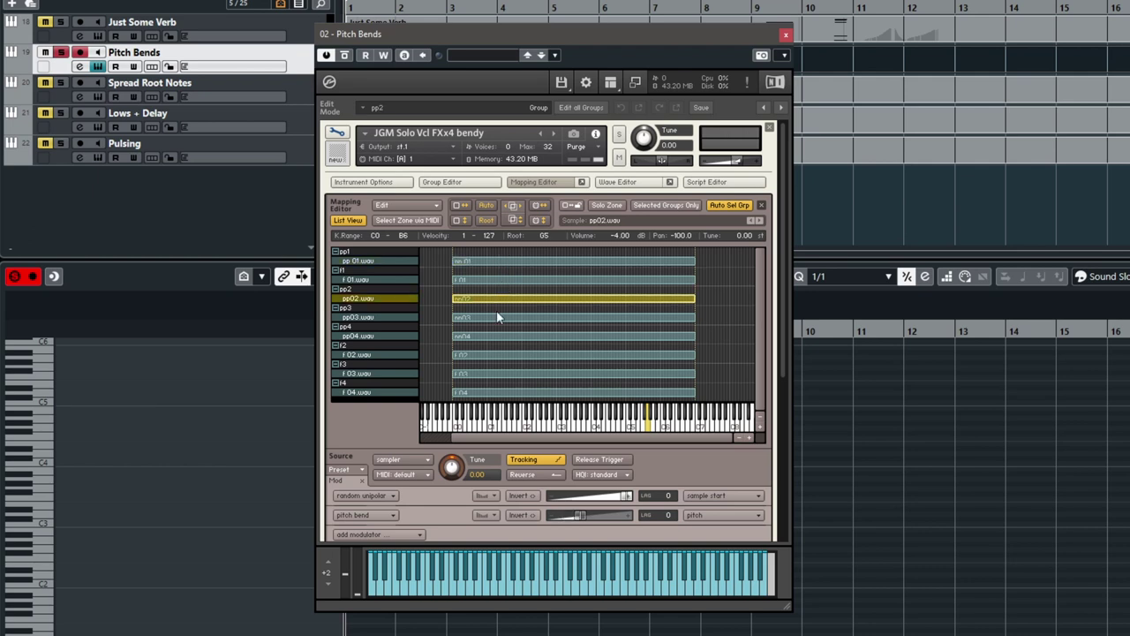
{"action": "left_click", "coordinate": [494, 316]}
{"action": "left_click", "coordinate": [495, 338]}
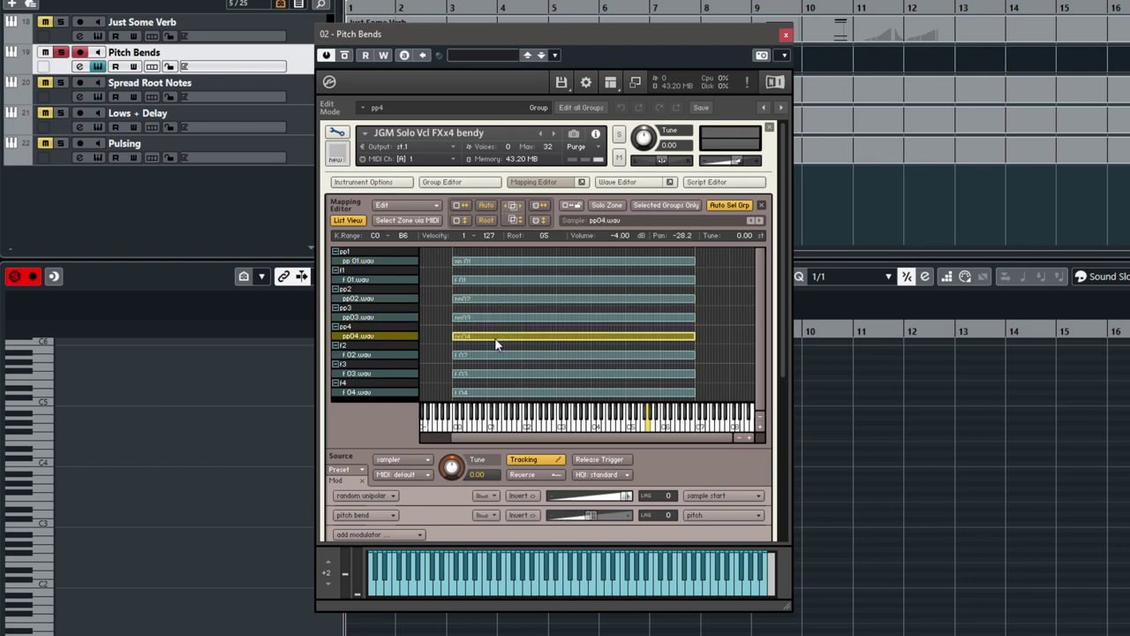
{"action": "left_click", "coordinate": [495, 263]}
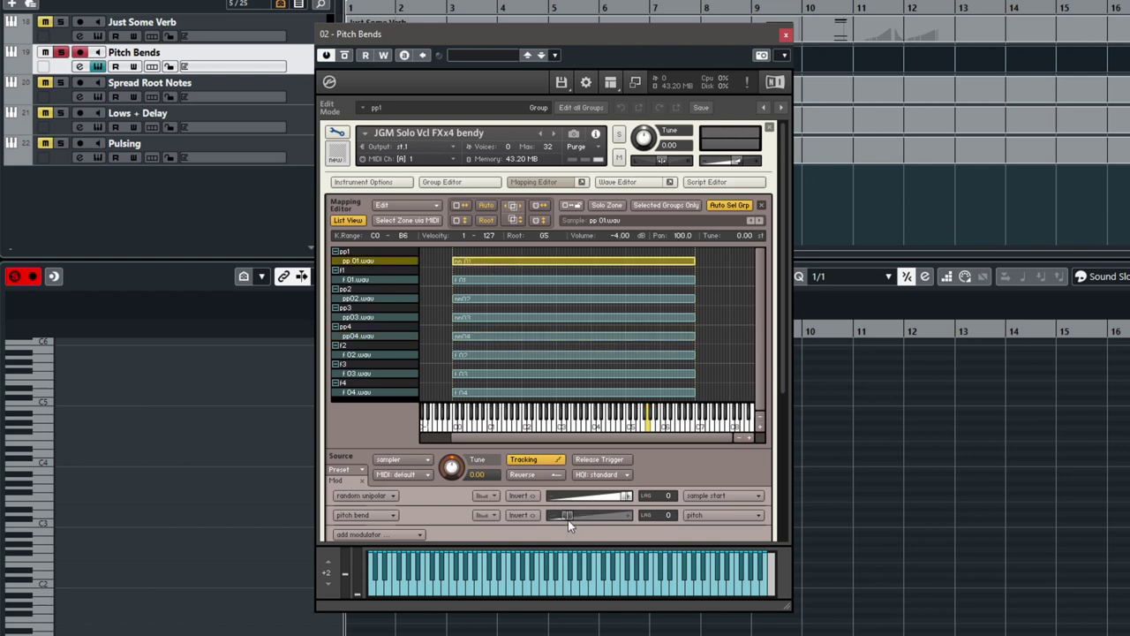
{"action": "mouse_move", "coordinate": [569, 525]}
{"action": "left_click_drag", "start_coordinate": [572, 523], "coordinate": [548, 519]}
{"action": "left_click", "coordinate": [510, 317]}
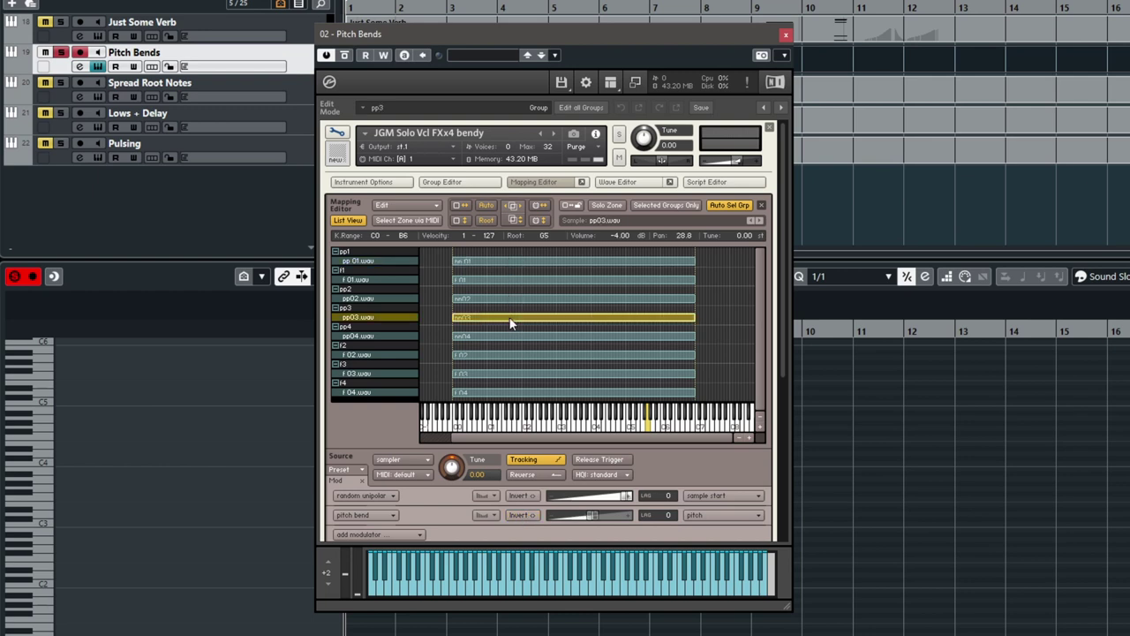
{"action": "left_click", "coordinate": [525, 515]}
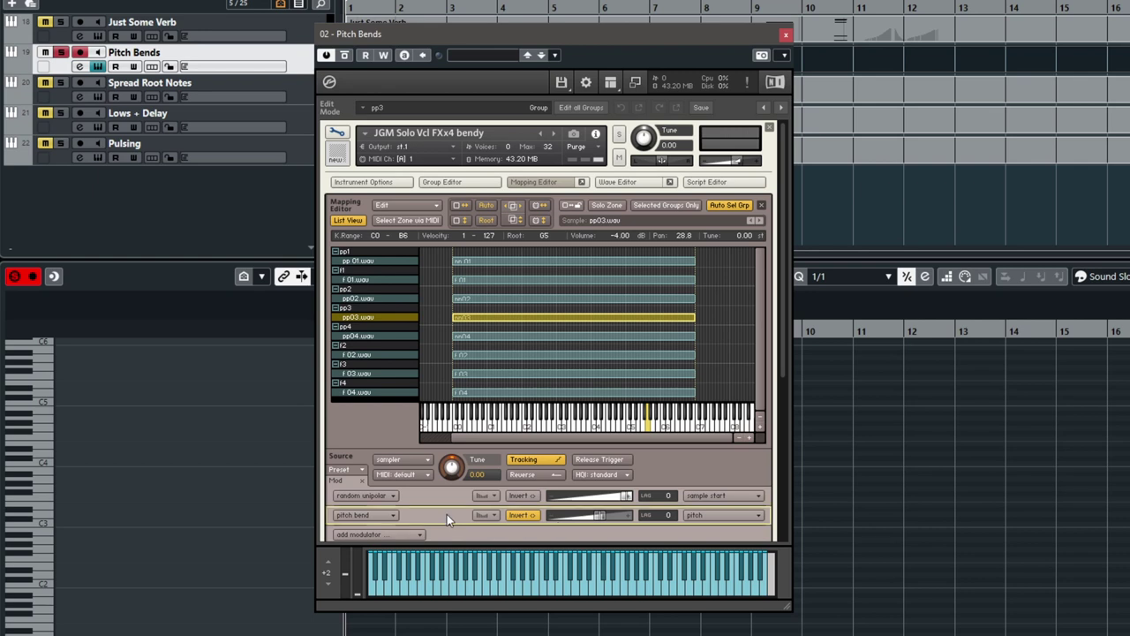
Step: Close Kontakt, play back the tracks, and stop on the Pitch Bends part
{"action": "key", "text": "ctrl+w"}
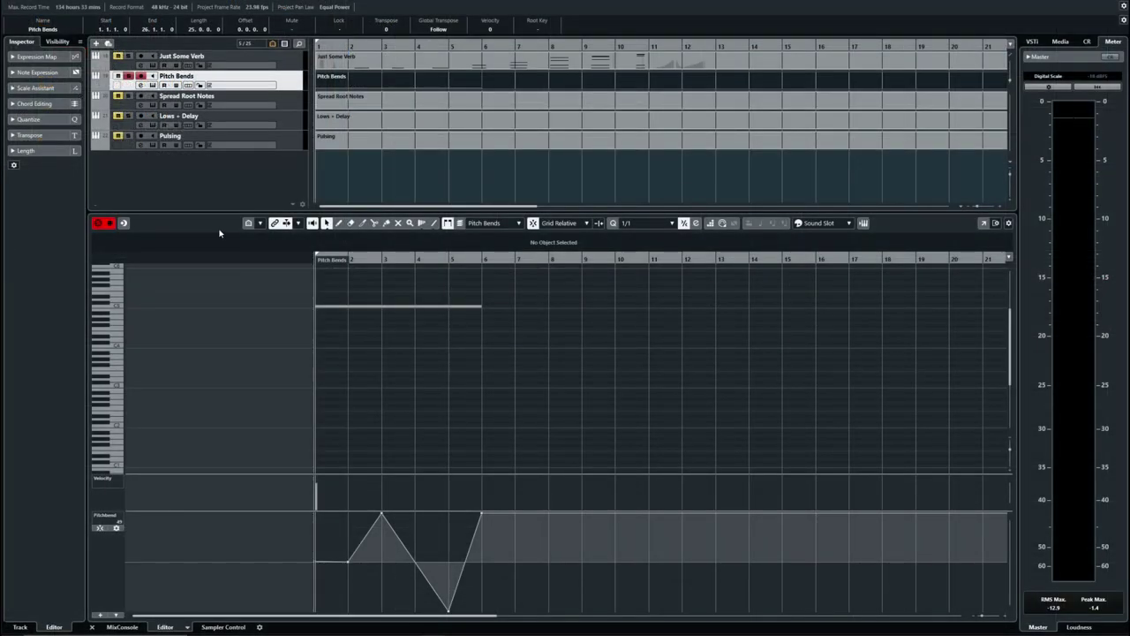
{"action": "left_click", "coordinate": [246, 252]}
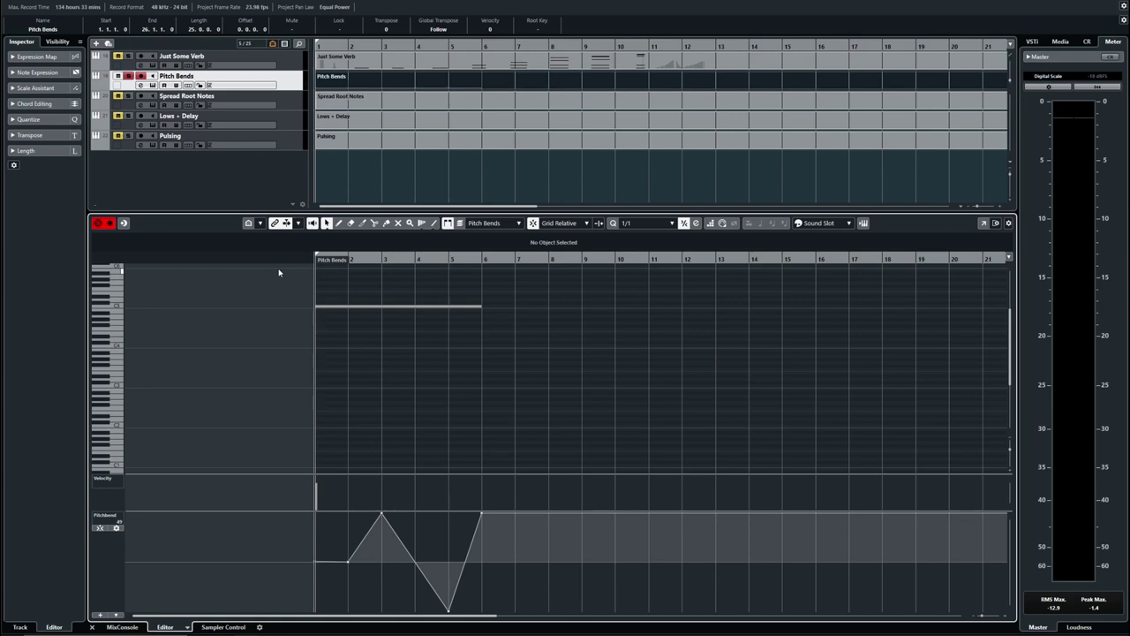
{"action": "key", "text": "space"}
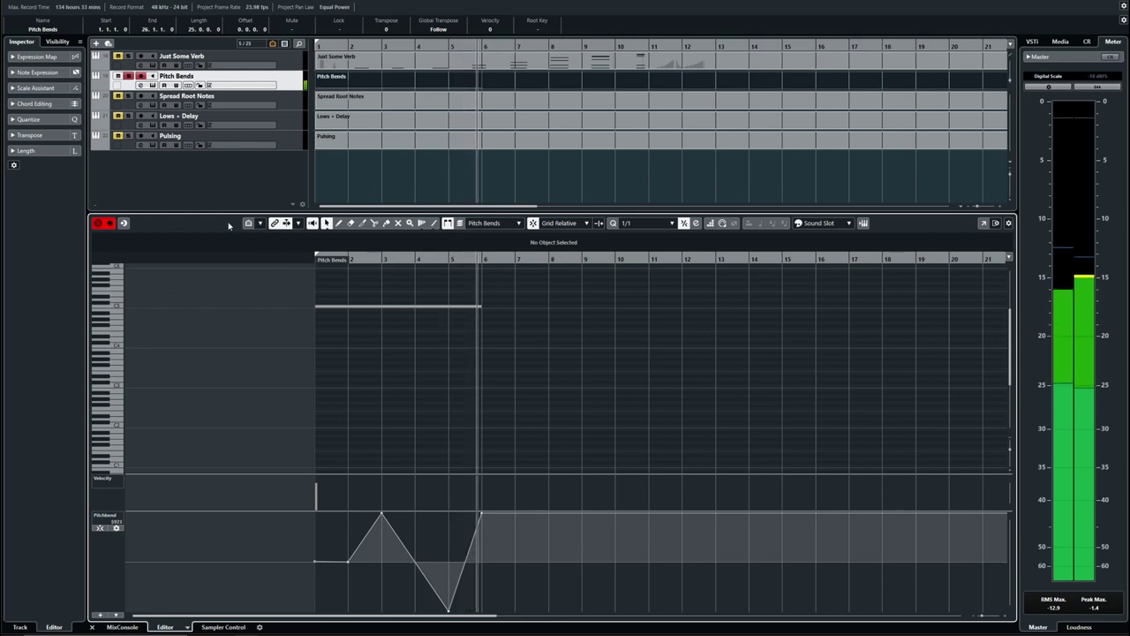
{"action": "key", "text": "space"}
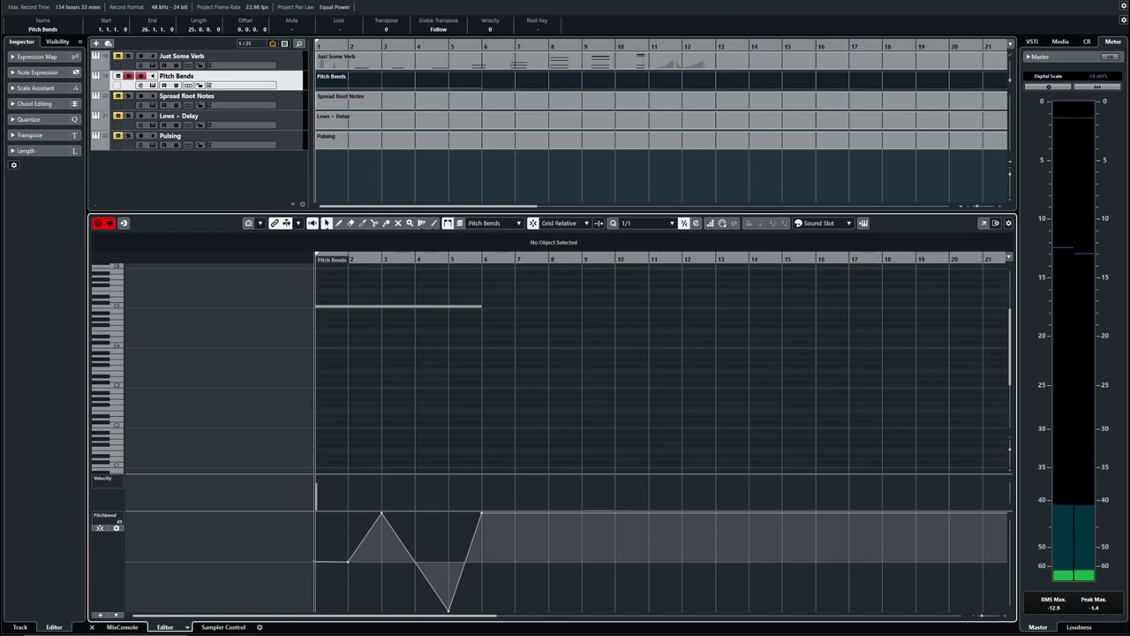
Step: Open the Spread Root Notes track's Kontakt cello and audition the G5 sample
{"action": "key", "text": "Down"}
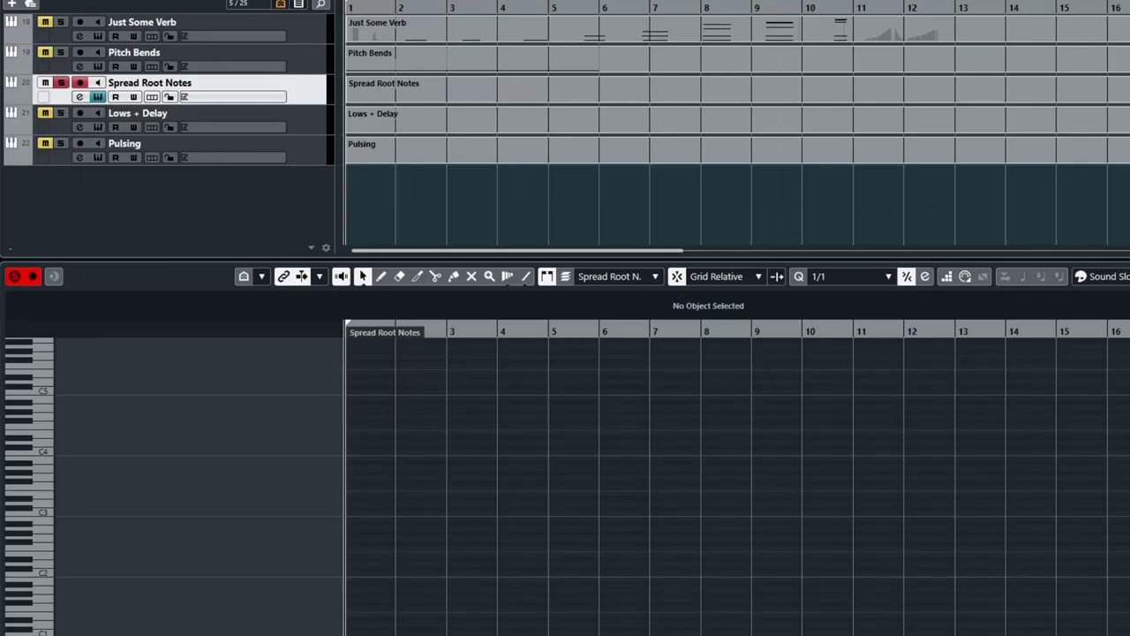
{"action": "key", "text": "ctrl+e"}
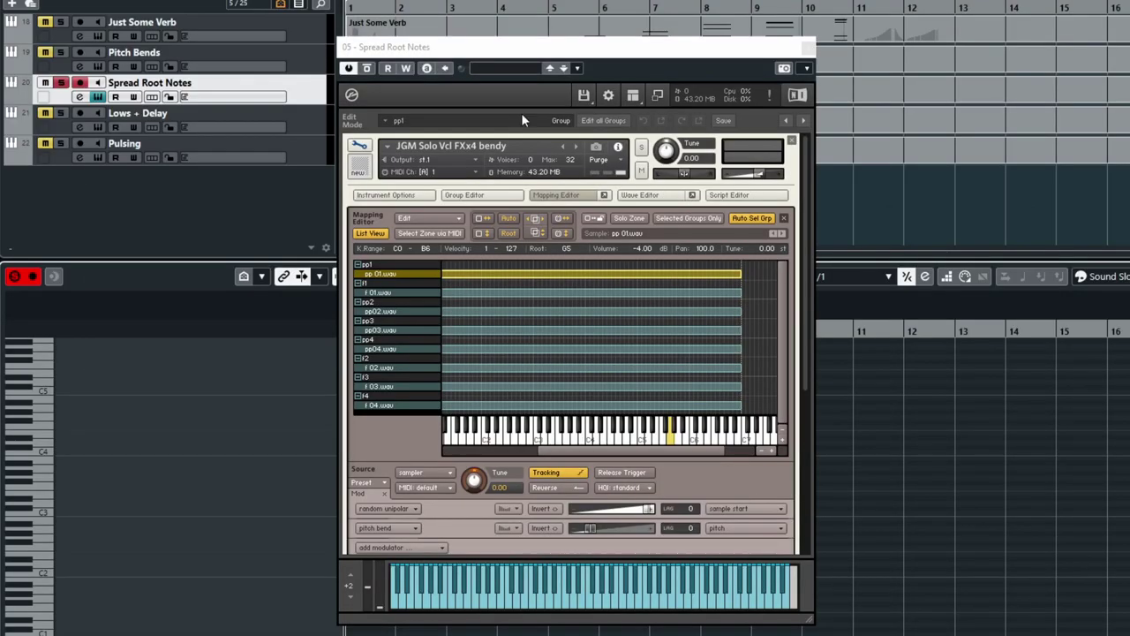
{"action": "left_click", "coordinate": [532, 51]}
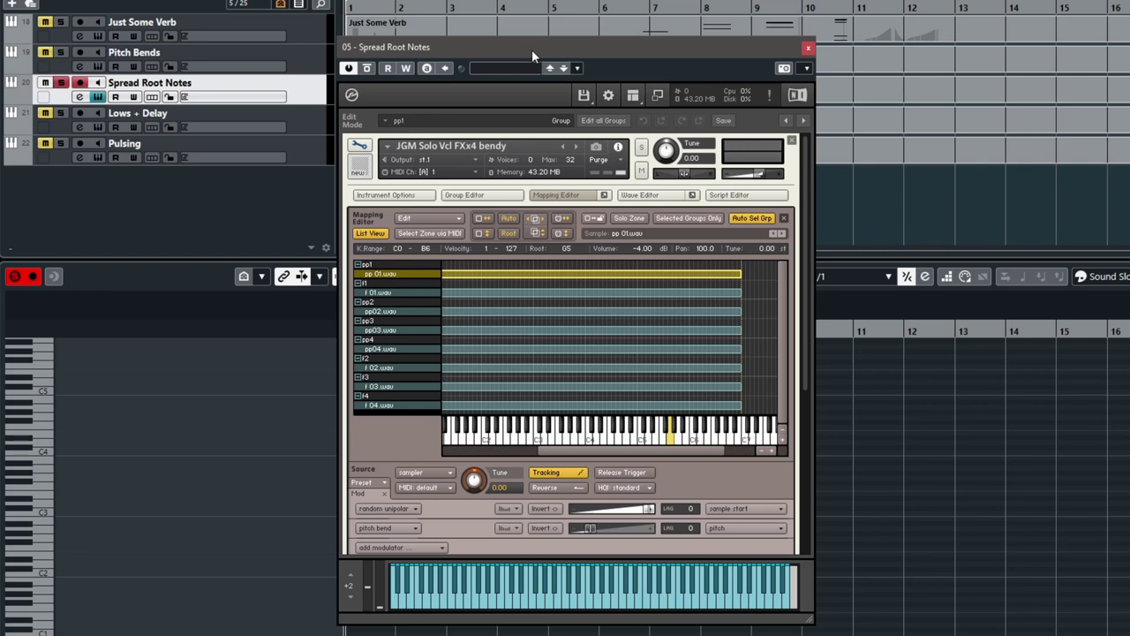
{"action": "left_click", "coordinate": [671, 441]}
Step: Move the root keys of pp01 to G6, pp02 to C6 and pp03 to C#5
{"action": "left_click_drag", "start_coordinate": [669, 441], "coordinate": [728, 439]}
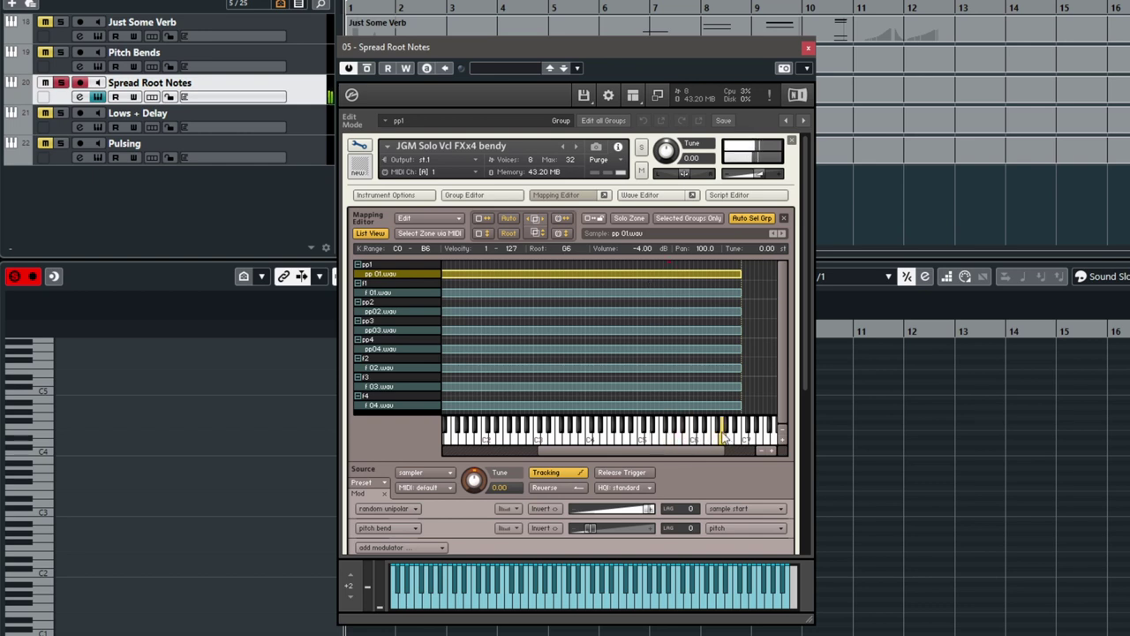
{"action": "left_click", "coordinate": [629, 310]}
{"action": "left_click_drag", "start_coordinate": [672, 441], "coordinate": [694, 439]}
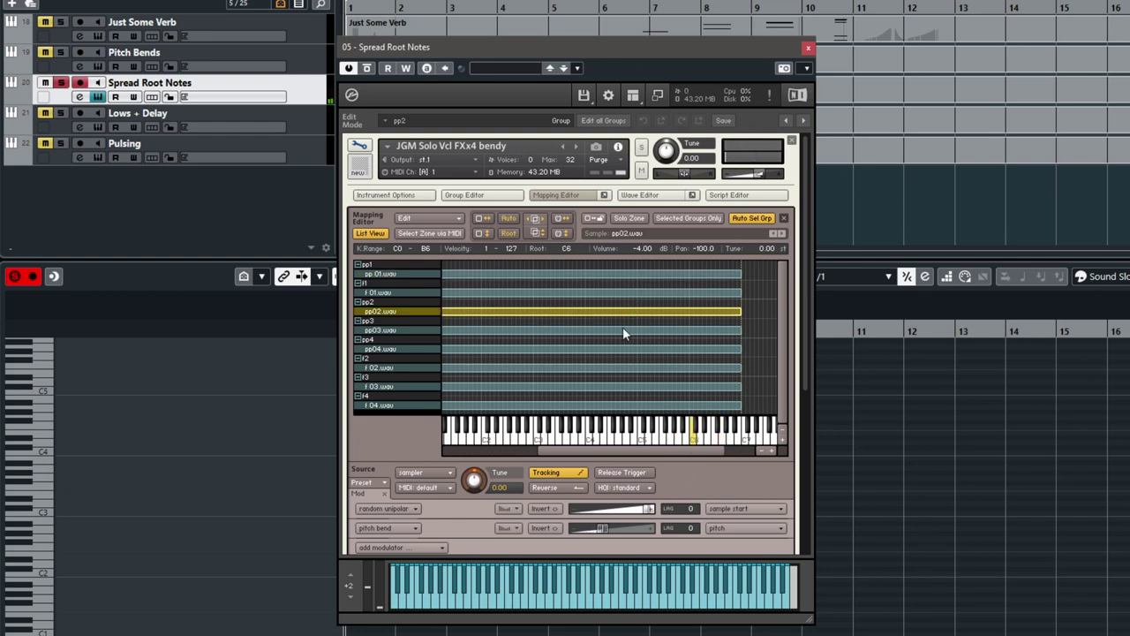
{"action": "left_click", "coordinate": [621, 328]}
{"action": "left_click_drag", "start_coordinate": [673, 441], "coordinate": [644, 439]}
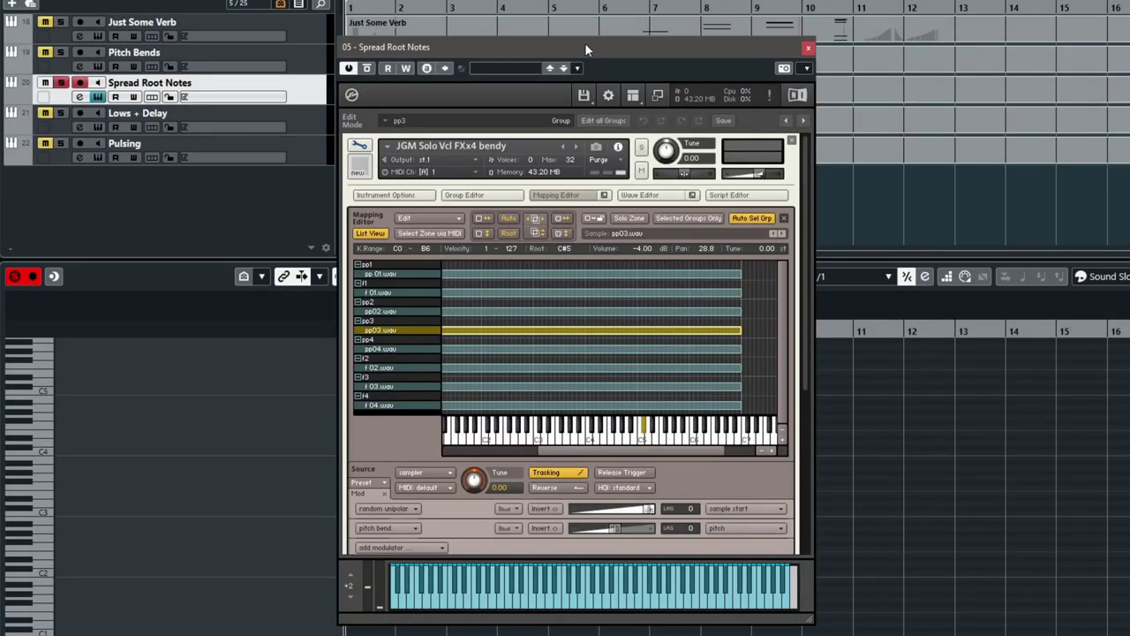
Step: Check root and pan of zones pp01–pp04, then select the Lows + Delay track
{"action": "left_click", "coordinate": [591, 275]}
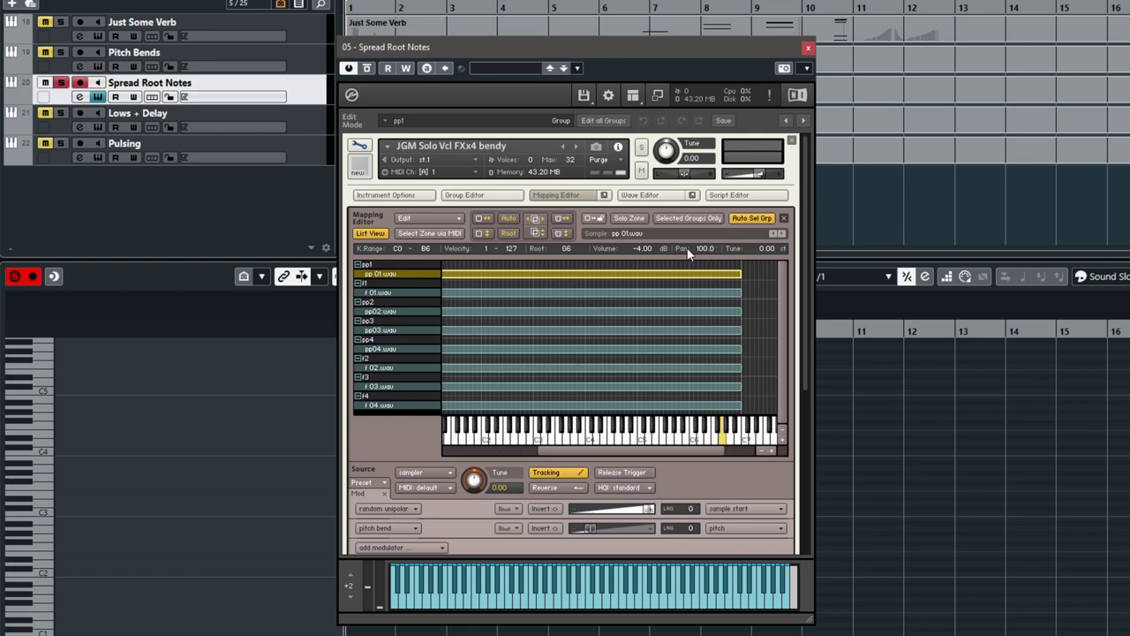
{"action": "left_click", "coordinate": [705, 314]}
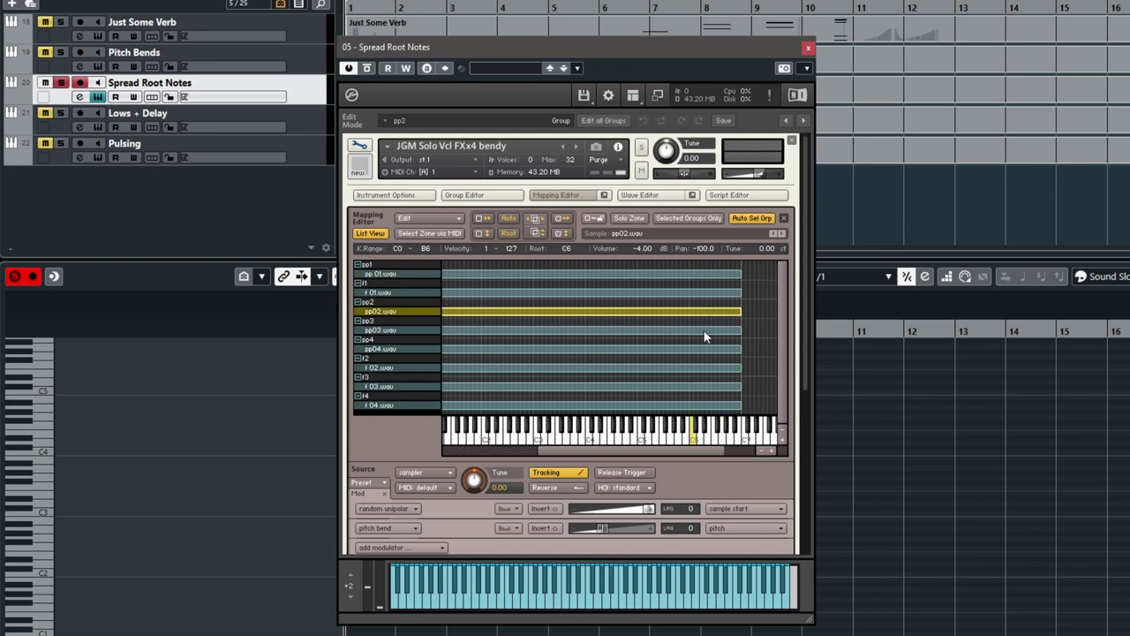
{"action": "left_click", "coordinate": [704, 334]}
{"action": "left_click", "coordinate": [704, 351]}
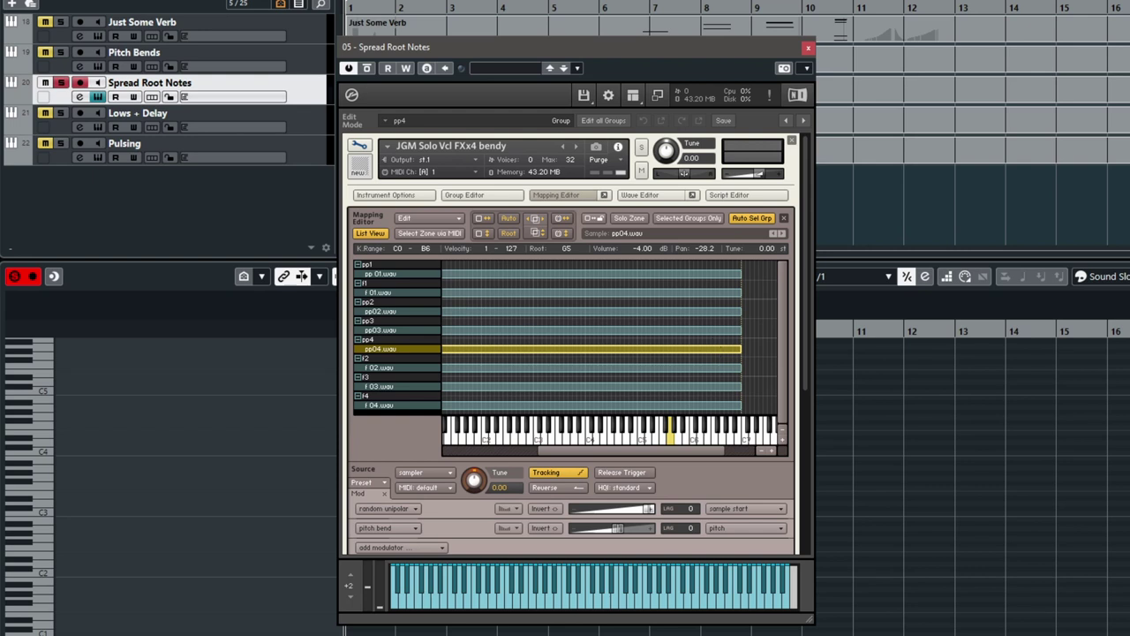
{"action": "left_click", "coordinate": [137, 113]}
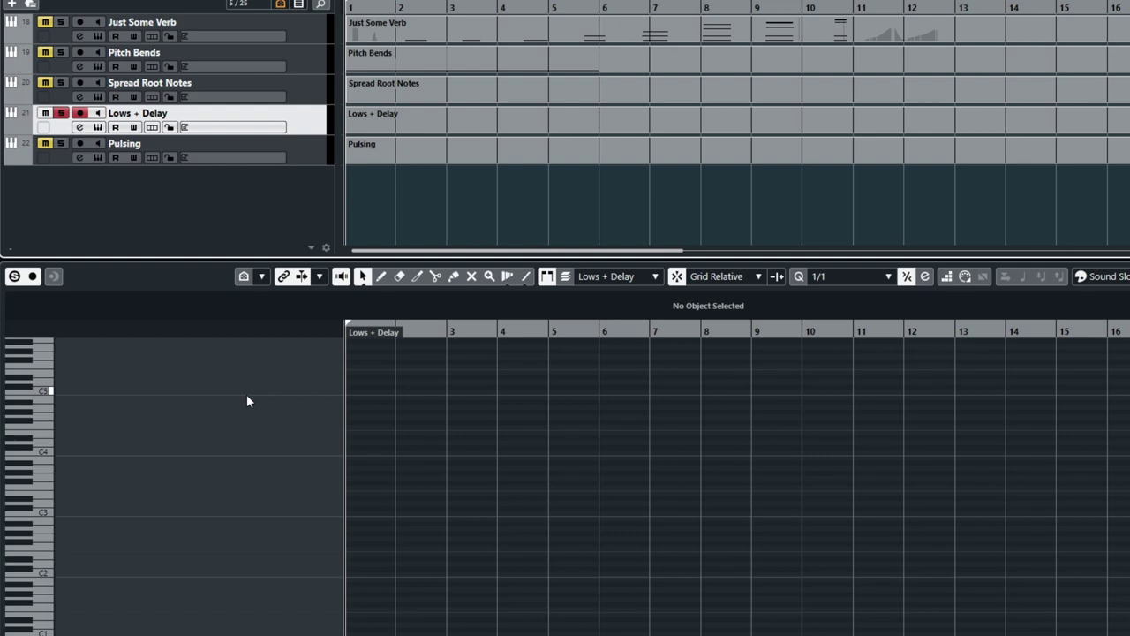
{"action": "key", "text": "e"}
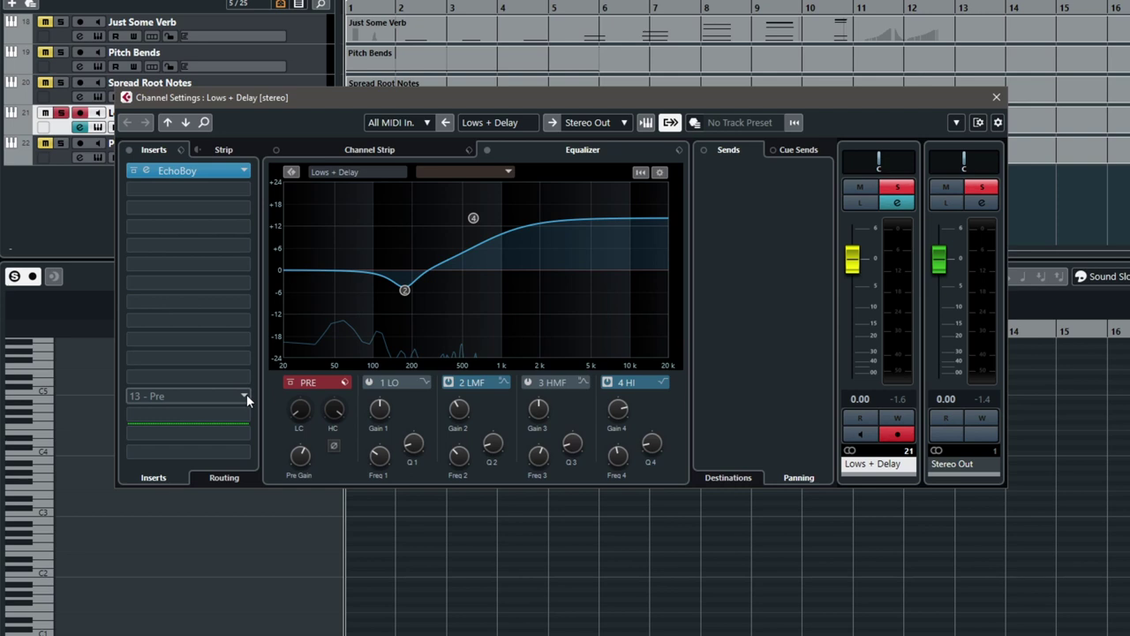
{"action": "mouse_move", "coordinate": [300, 456]}
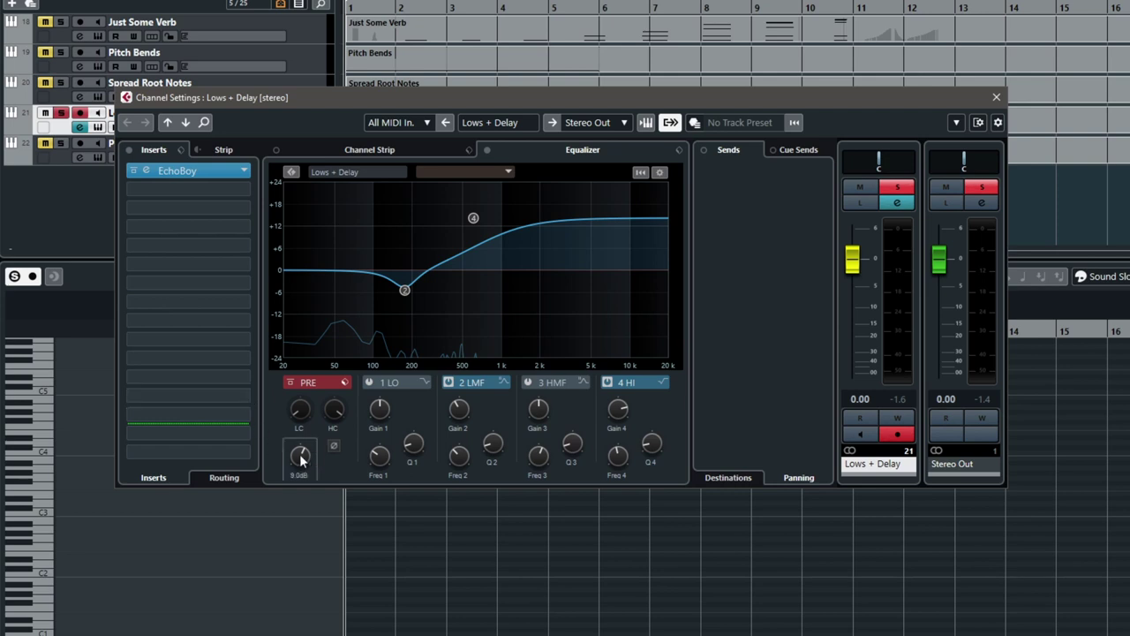
{"action": "left_click", "coordinate": [184, 173]}
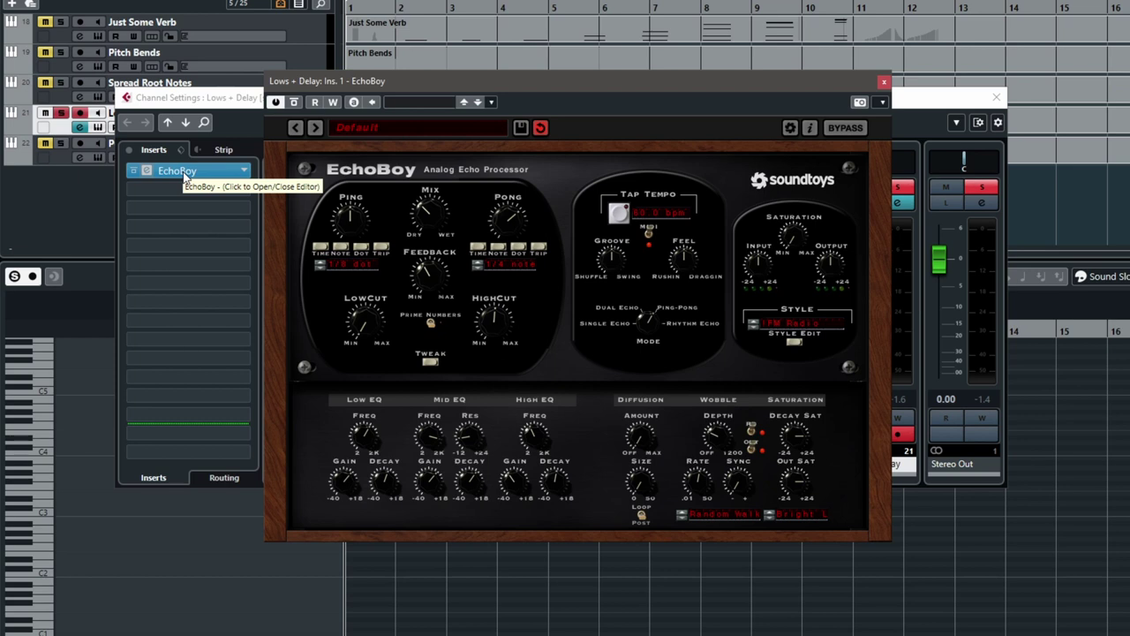
{"action": "key", "text": "Escape"}
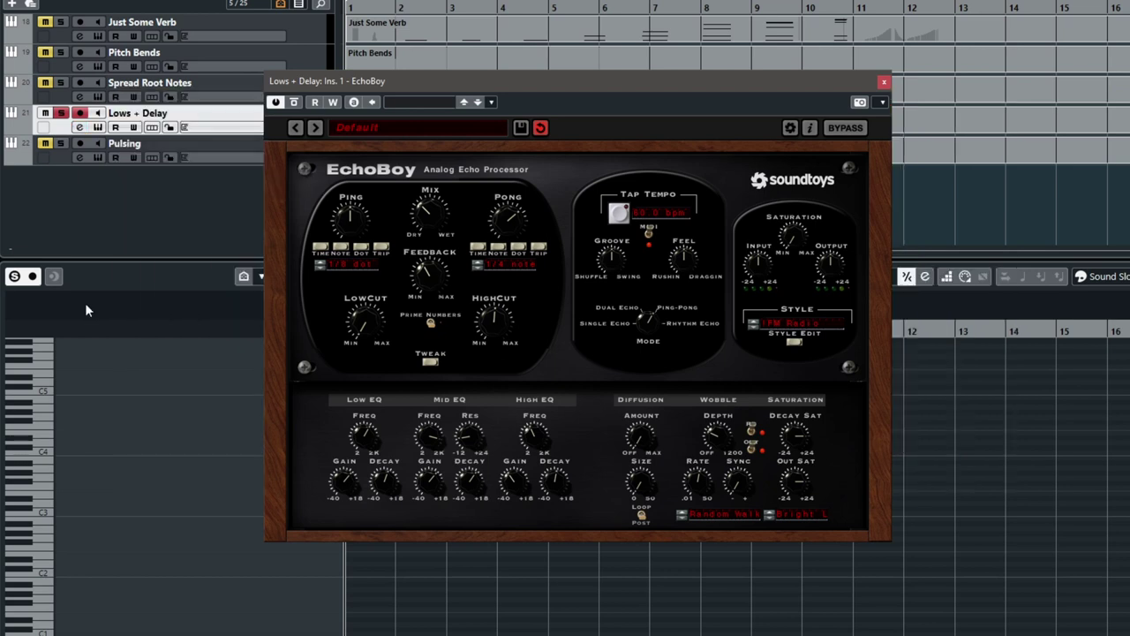
{"action": "left_click", "coordinate": [884, 82]}
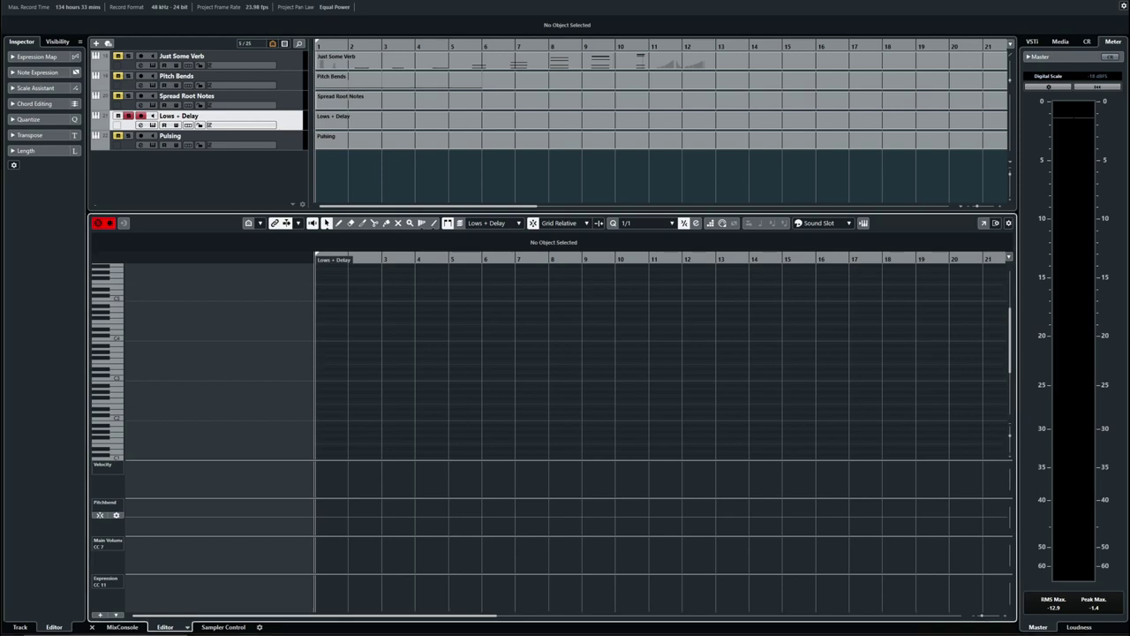
Step: Record six low cello notes with expression swells on Lows + Delay, then select Pulsing
{"action": "key", "text": "KP_Multiply"}
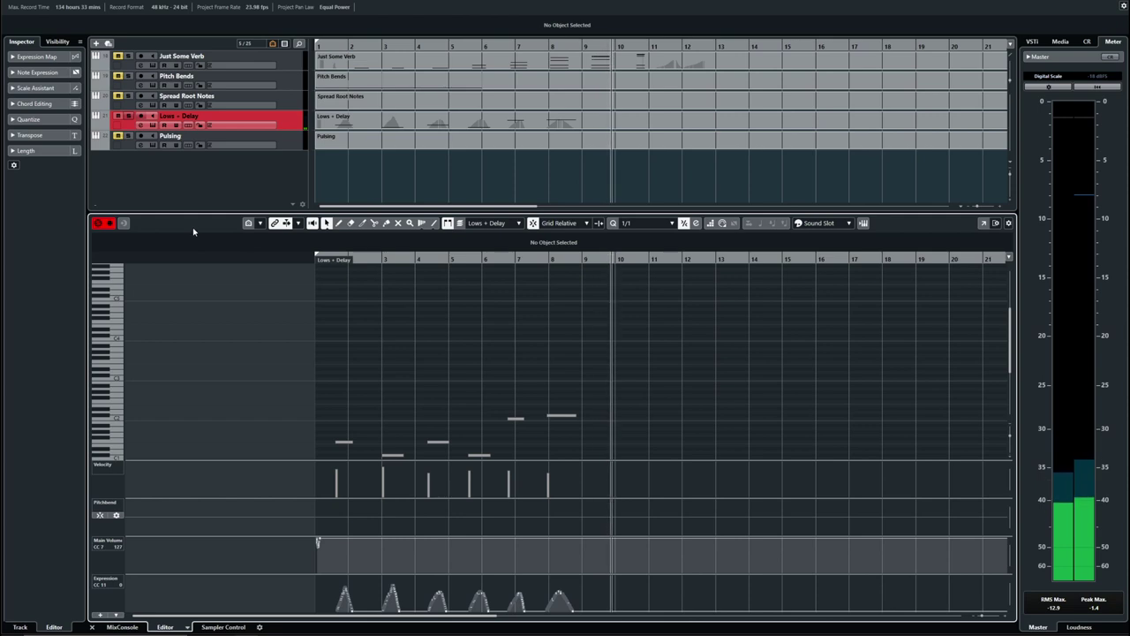
{"action": "key", "text": "KP_Multiply"}
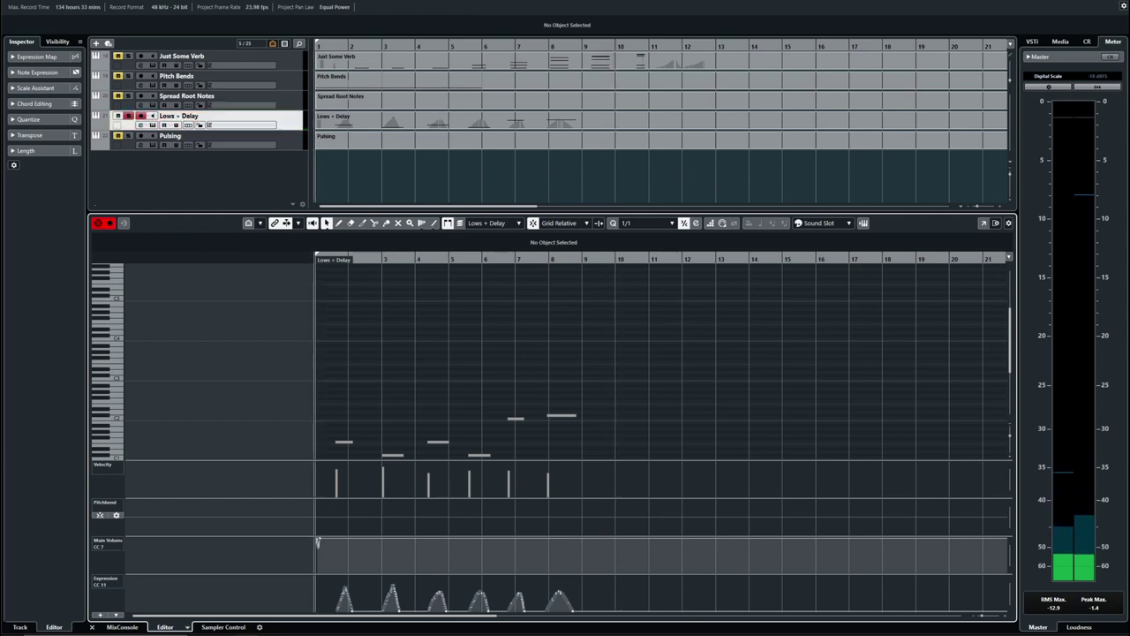
{"action": "key", "text": "Down"}
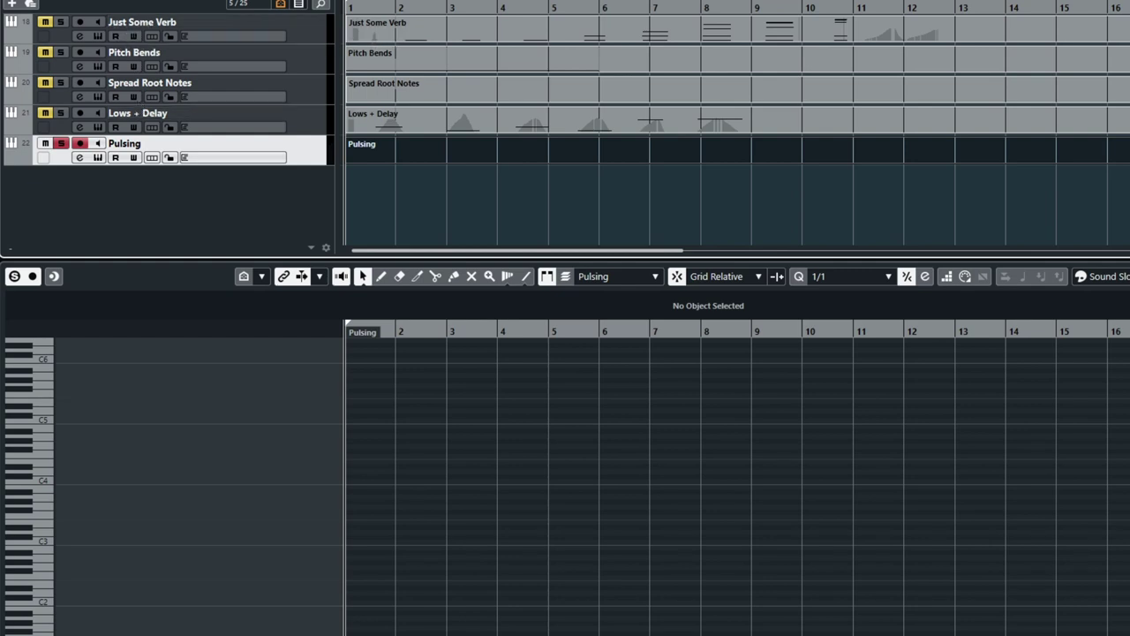
Step: Check the ValhallaVintageVerb and Decapitator inserts on the Pulsing track, closing each afterward
{"action": "left_click", "coordinate": [7, 104]}
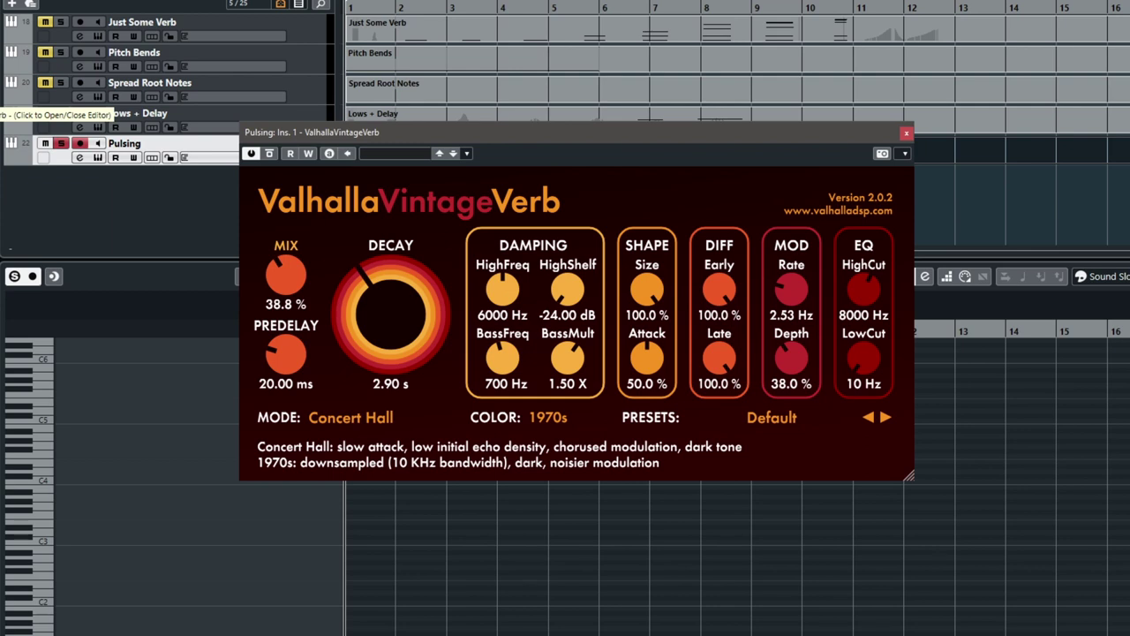
{"action": "key", "text": "Escape"}
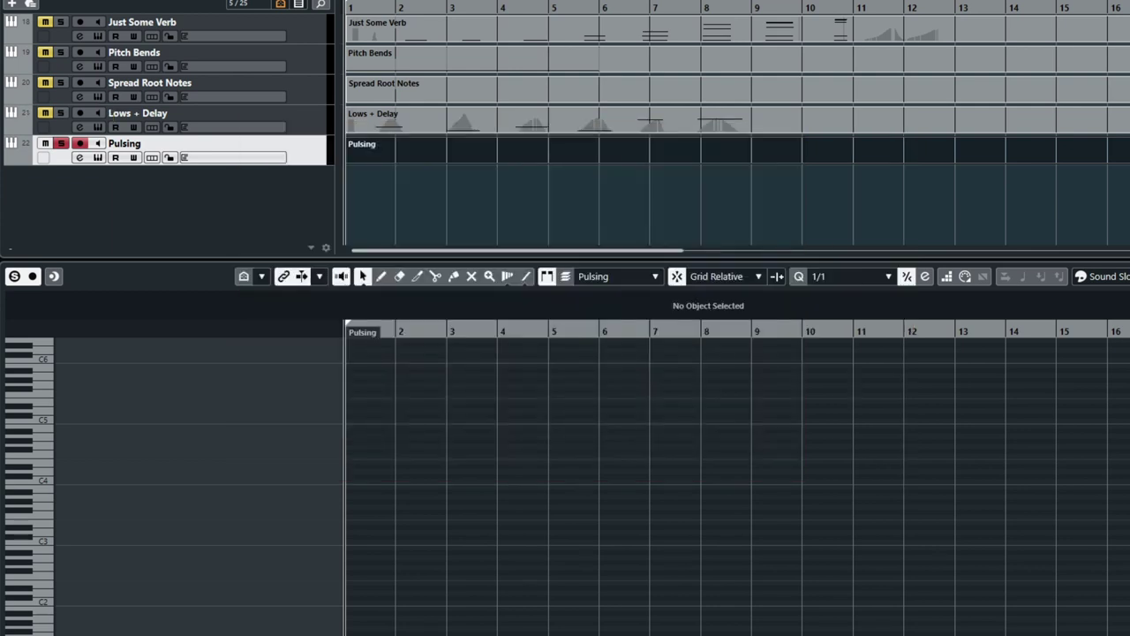
{"action": "left_click", "coordinate": [7, 143]}
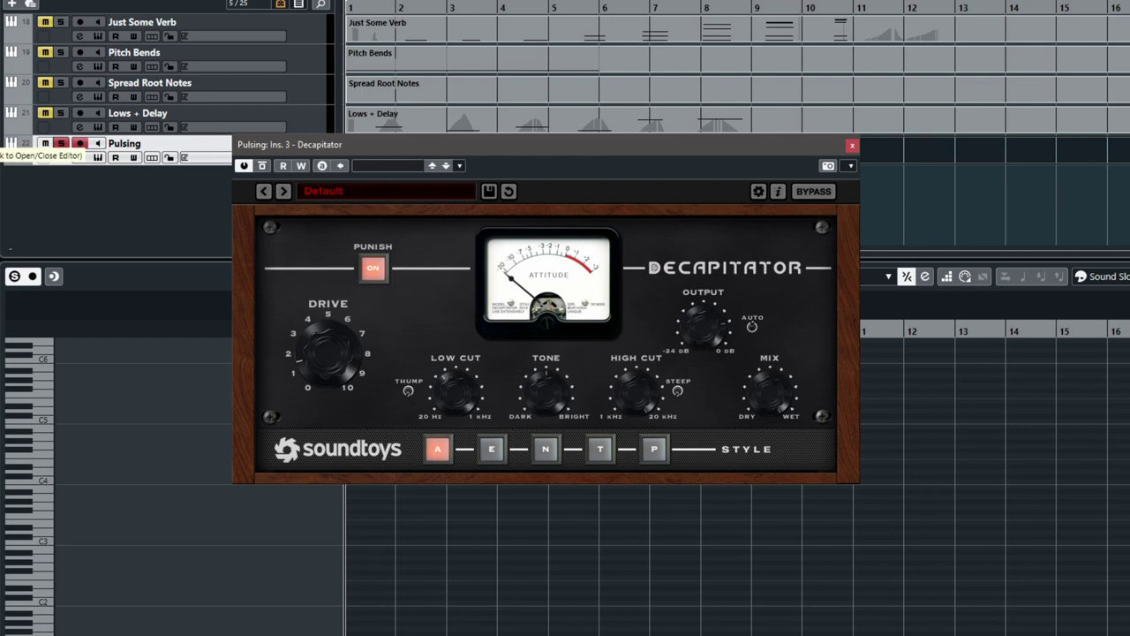
{"action": "left_click", "coordinate": [7, 143]}
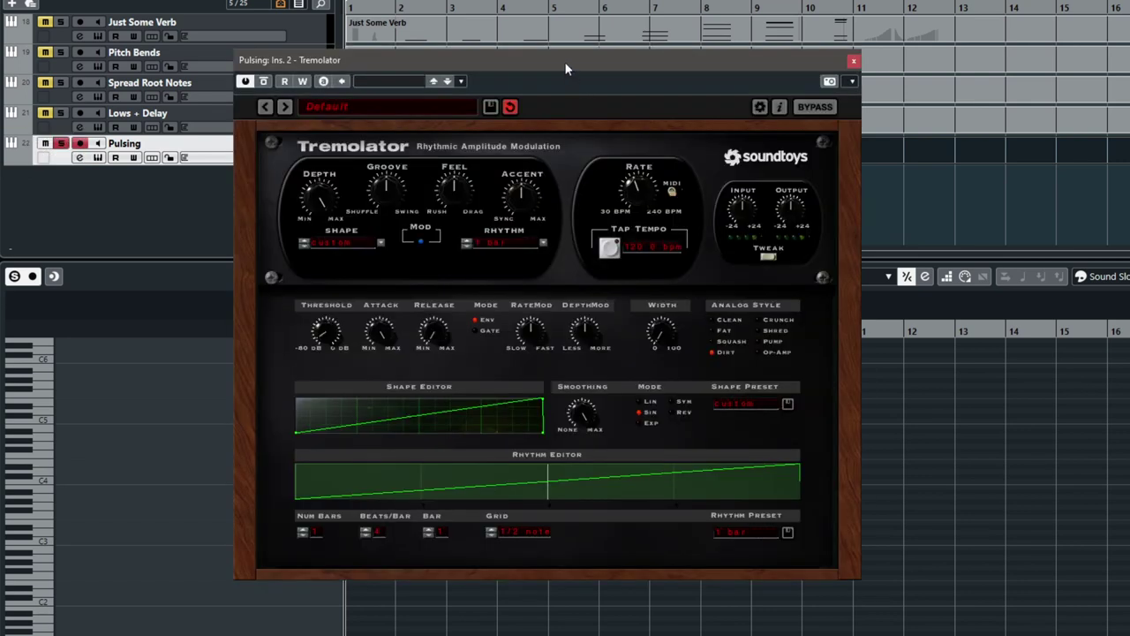
Step: Raise the Tremolator's Rhythm length from 1 bar to 2 bars
{"action": "left_click_drag", "start_coordinate": [566, 72], "coordinate": [456, 246]}
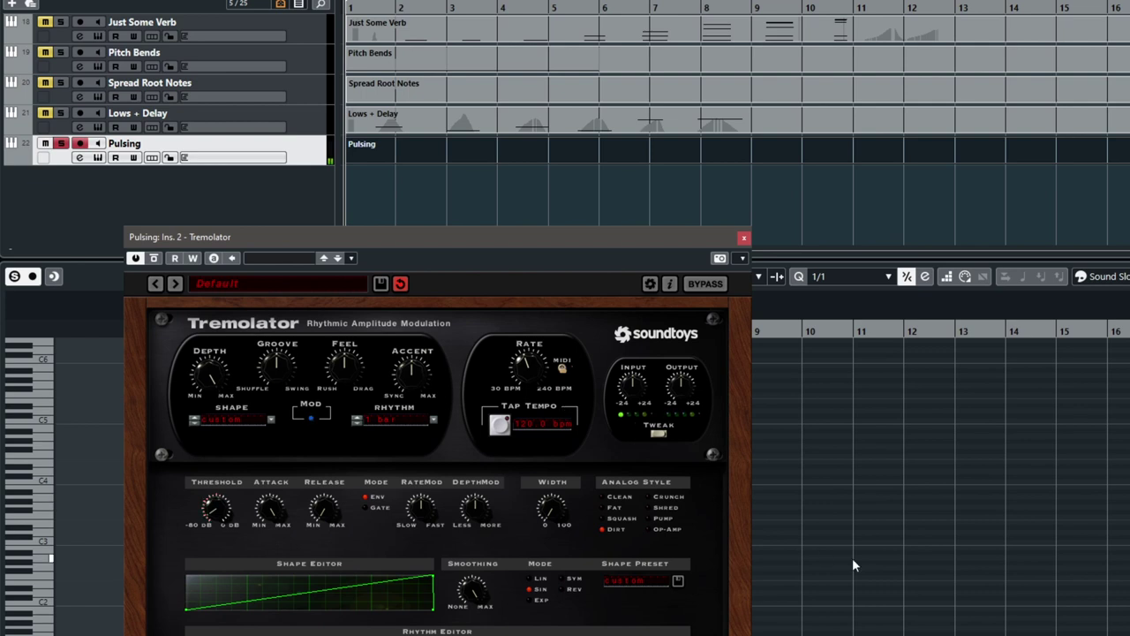
{"action": "left_click", "coordinate": [357, 421]}
{"action": "left_click_drag", "start_coordinate": [441, 237], "coordinate": [556, 54]}
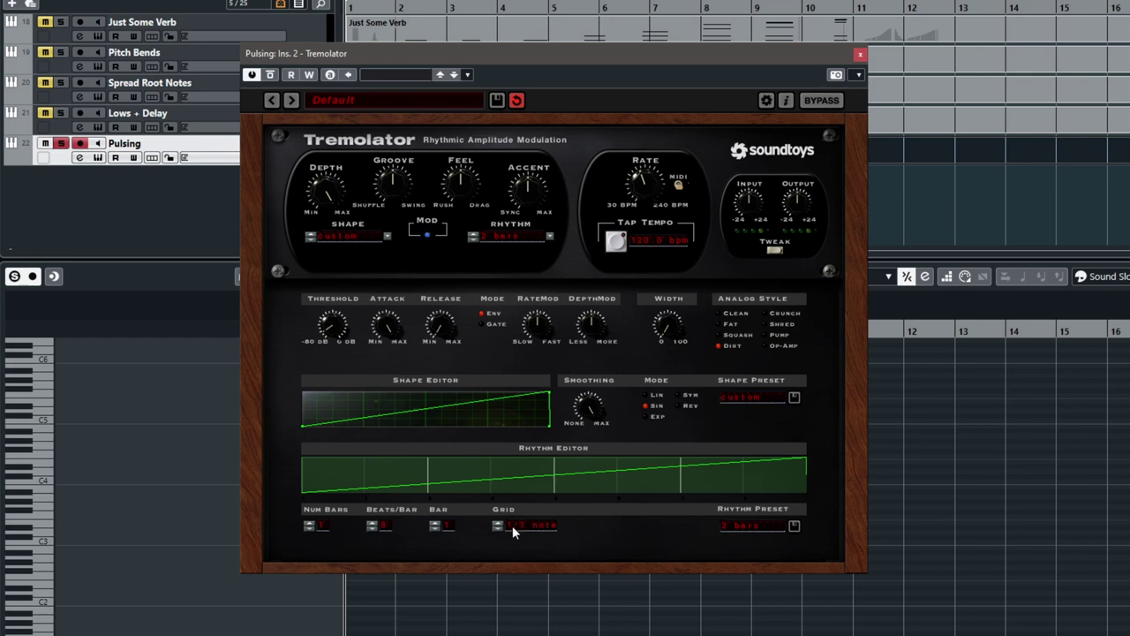
Step: Choose 1/8th notes in the Tremolator's Rhythm list, then close the Tremolator window
{"action": "left_click", "coordinate": [490, 235]}
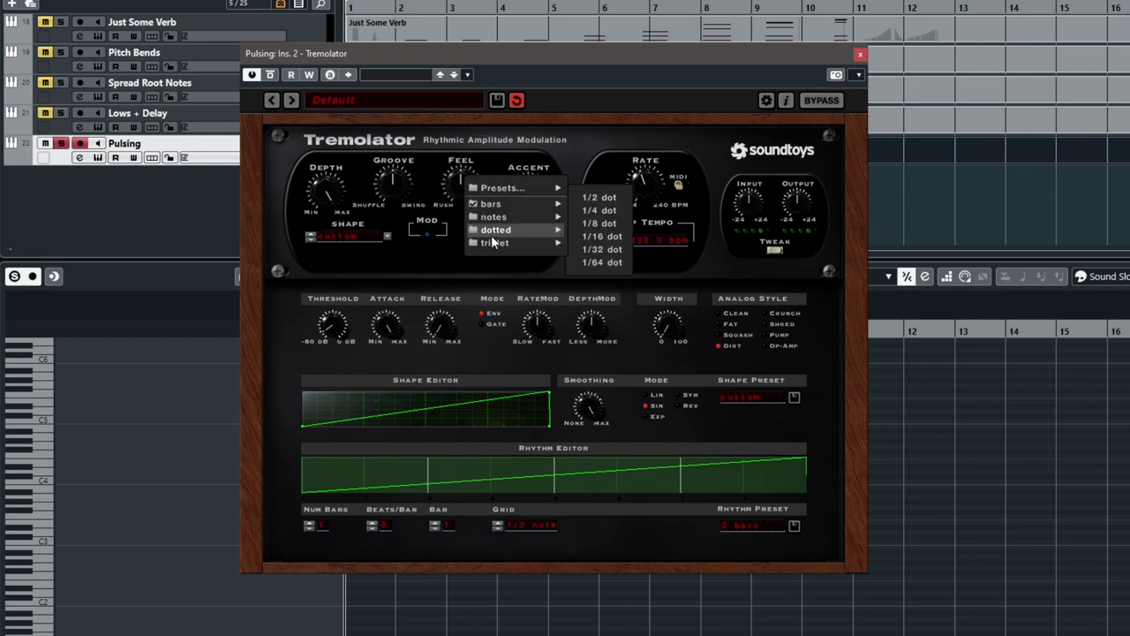
{"action": "mouse_move", "coordinate": [505, 221]}
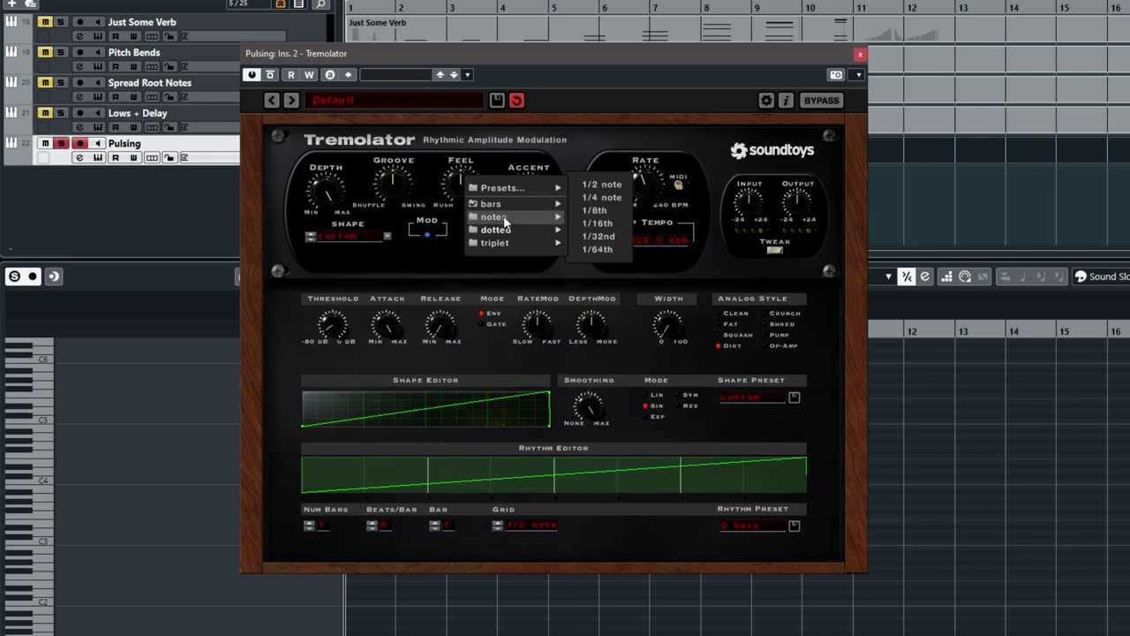
{"action": "left_click", "coordinate": [603, 214]}
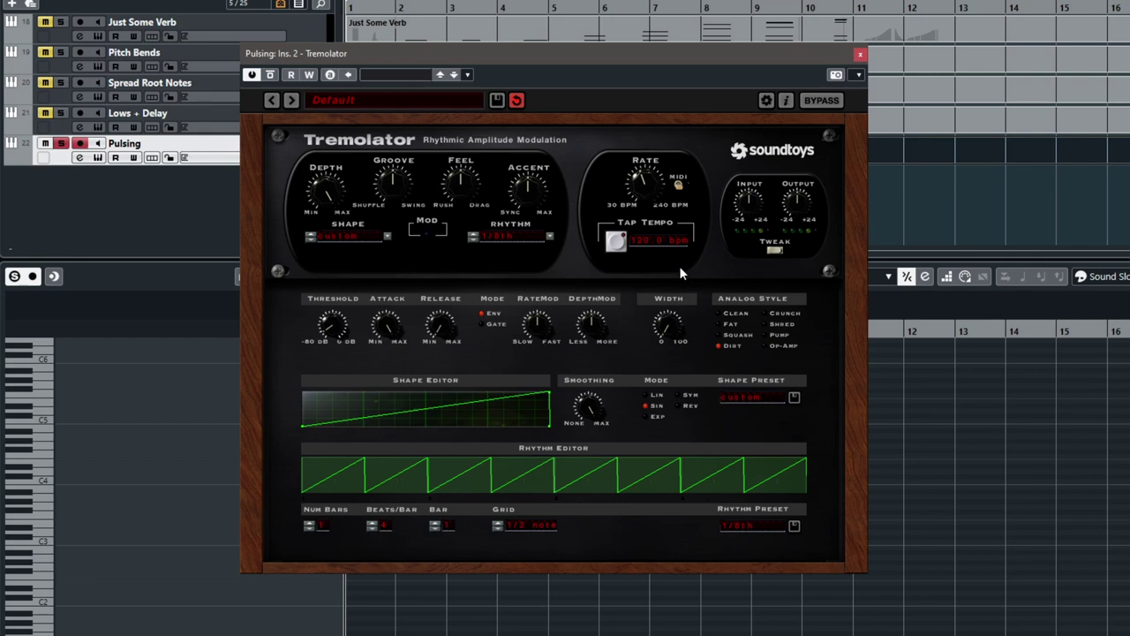
{"action": "left_click", "coordinate": [859, 54]}
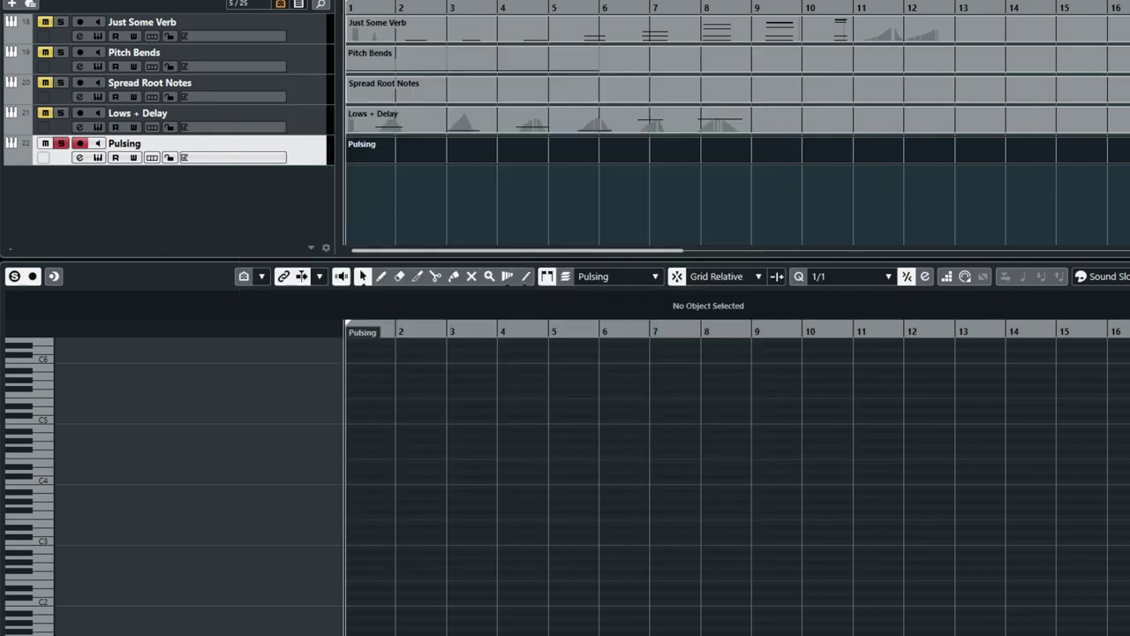